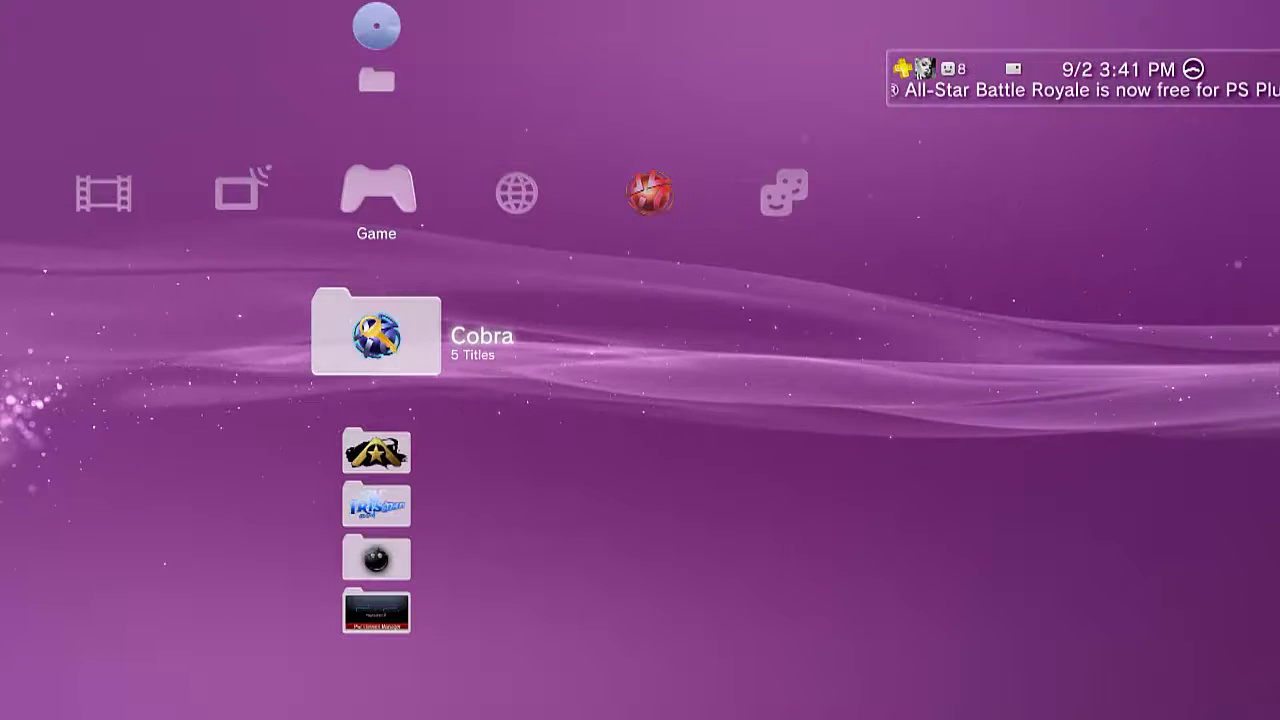
key("Right")
key("Left")
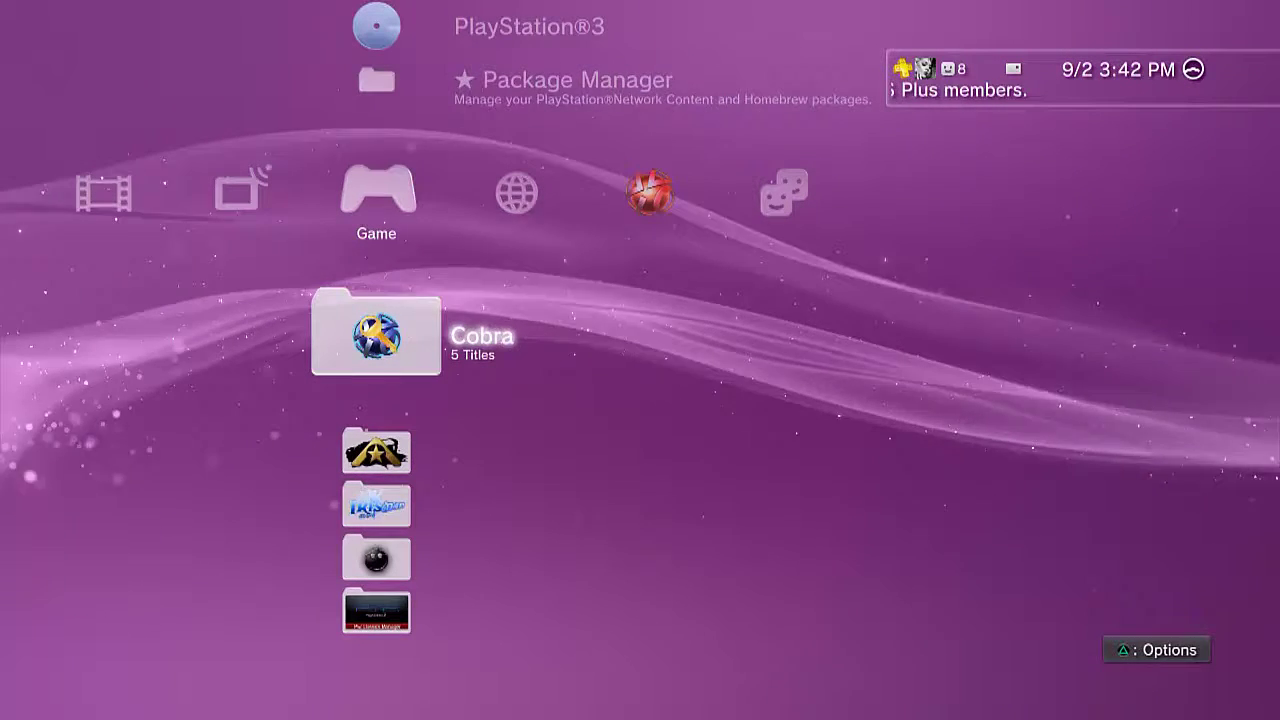
key("Return")
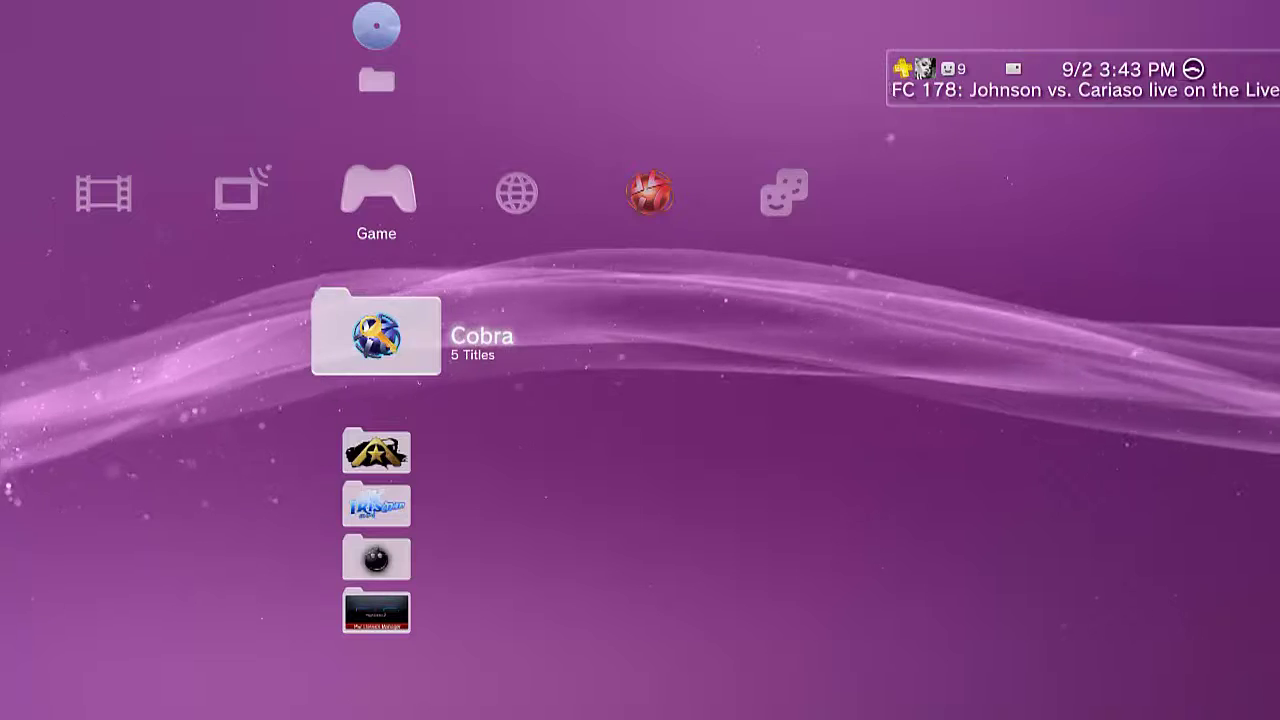
- Open Debug Settings from the end of the Settings category
key("Left")
key("Left")
key("Left")
key("Left")
key("Left")
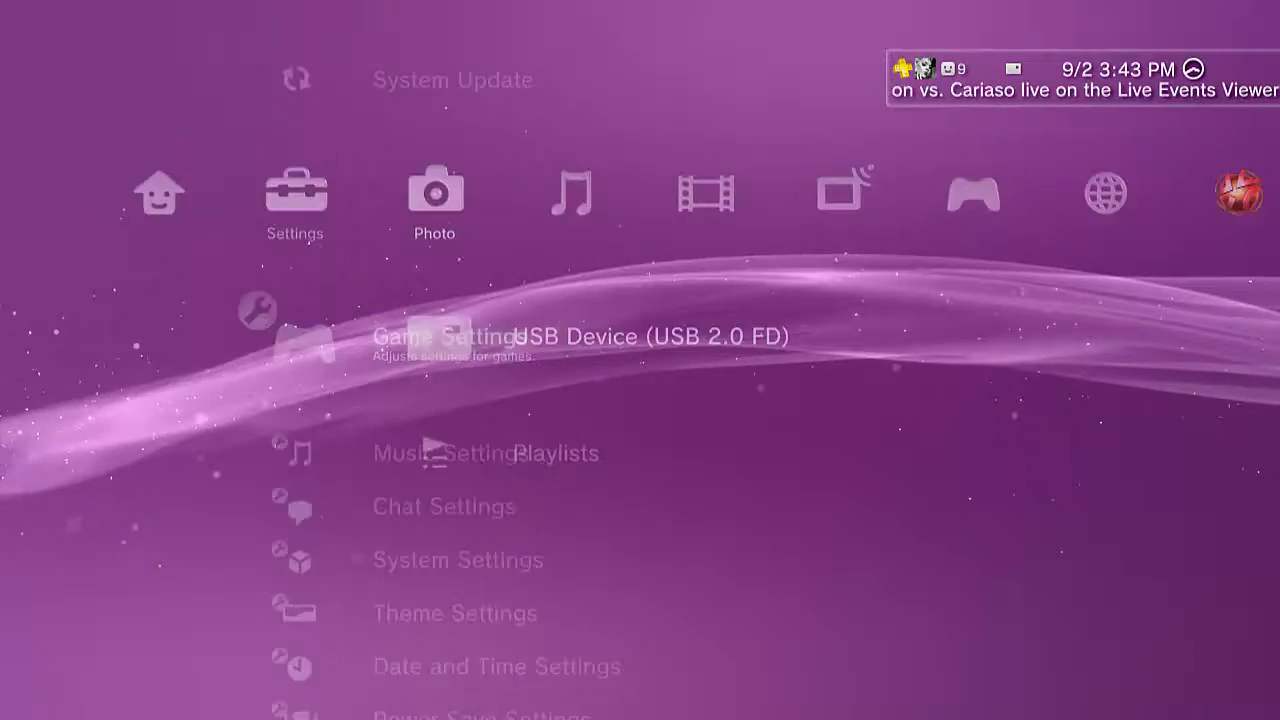
key("Down")
key("Down")
key("Down")
key("Down")
key("Down")
key("Down")
key("Down")
key("Down")
key("Down")
key("Down")
key("Down")
key("Down")
key("Down")
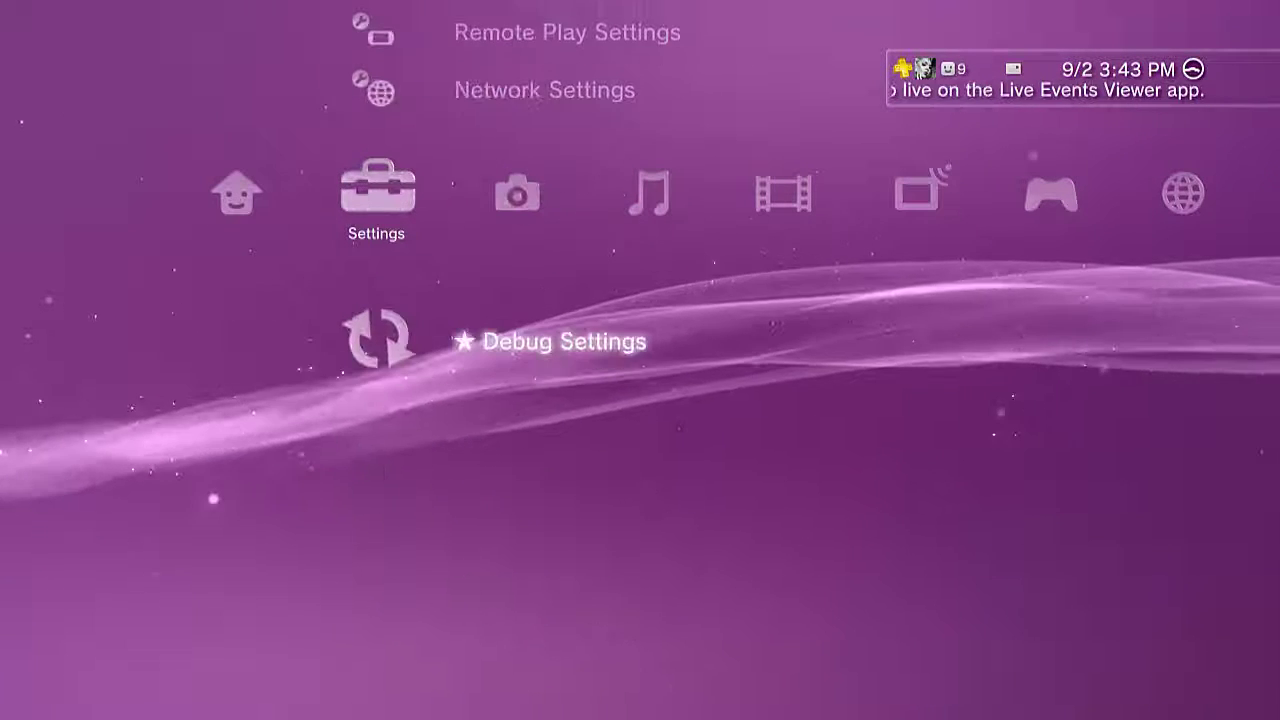
key("Return")
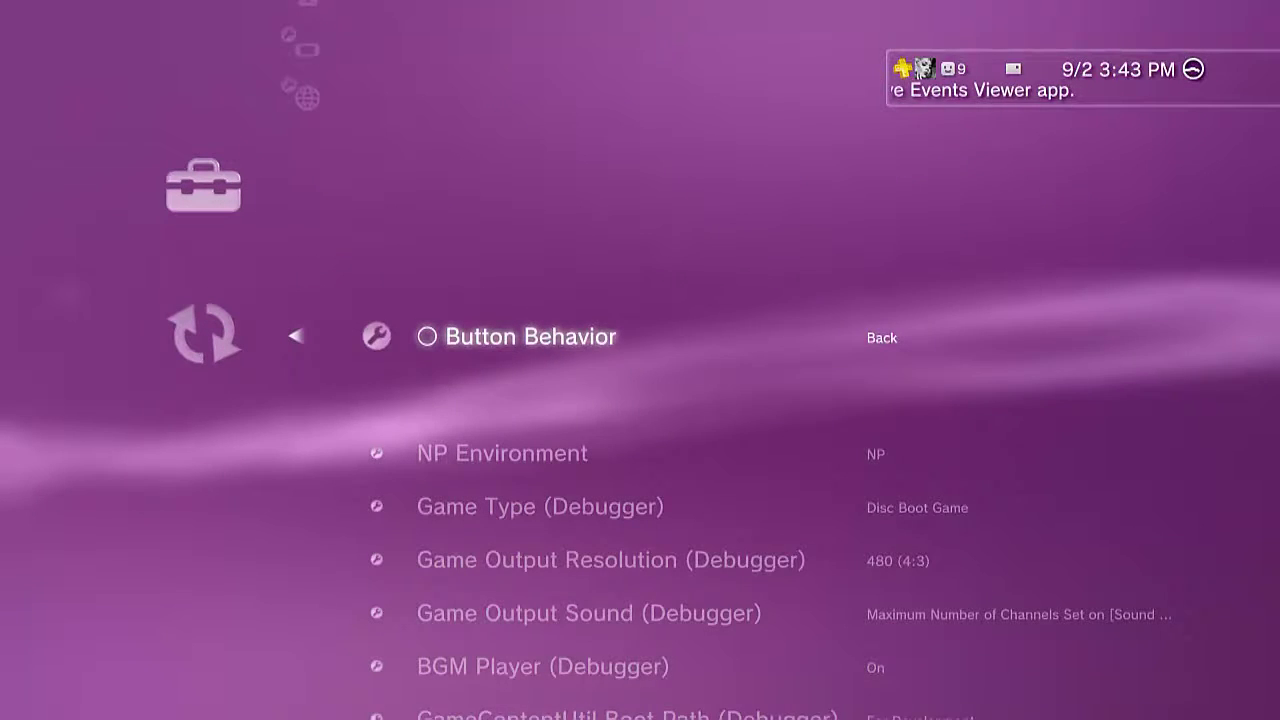
- Open the NP Environment entry and confirm it with the value NP
key("Down")
key("Down")
key("Up")
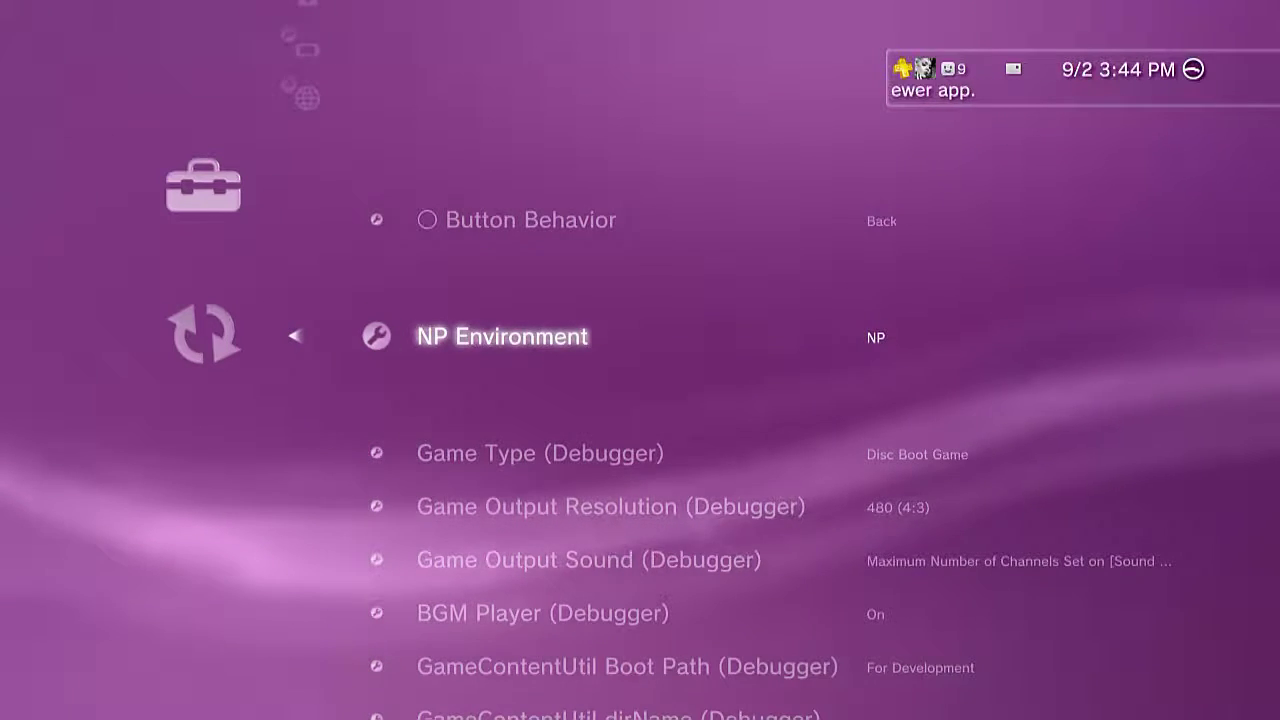
key("Return")
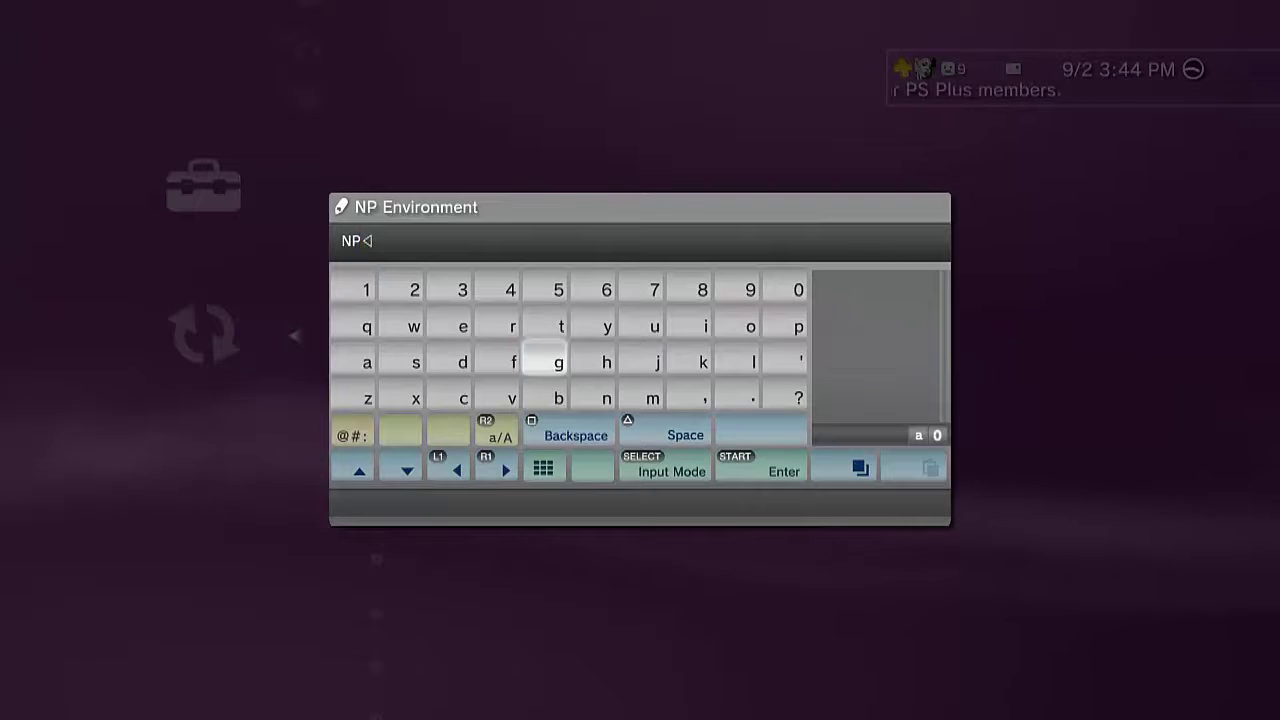
key("Return")
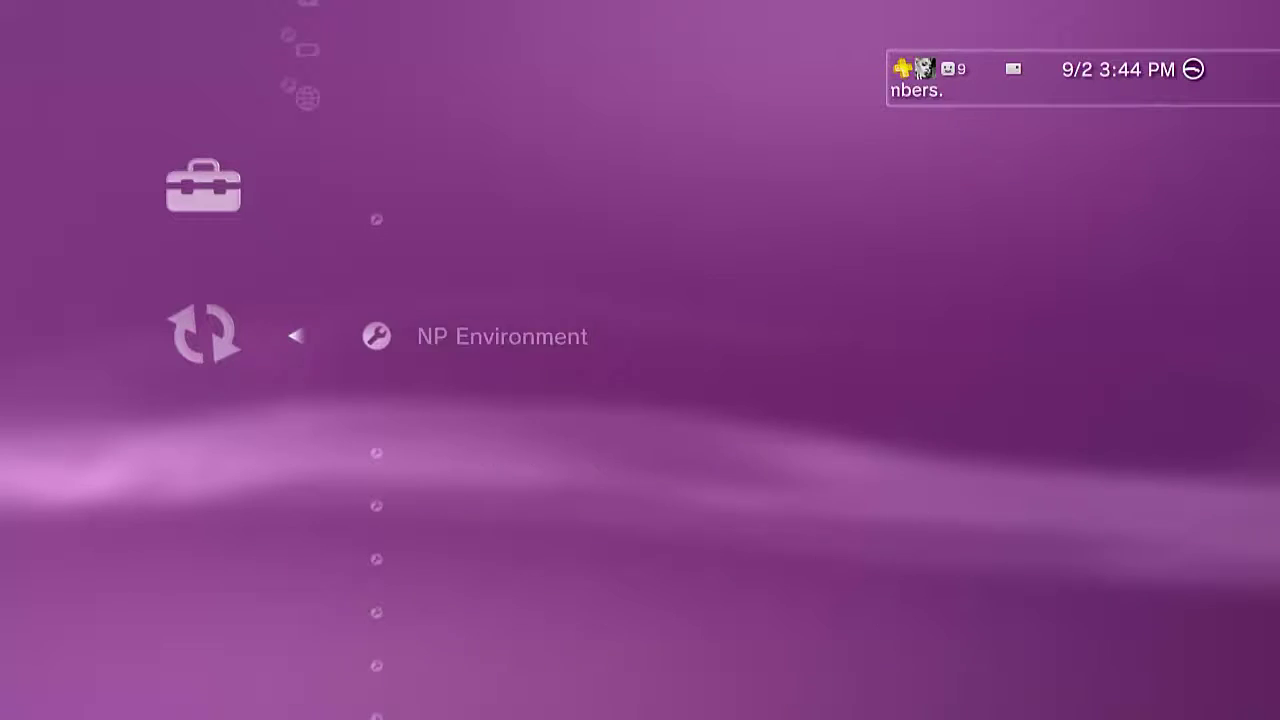
key("Down")
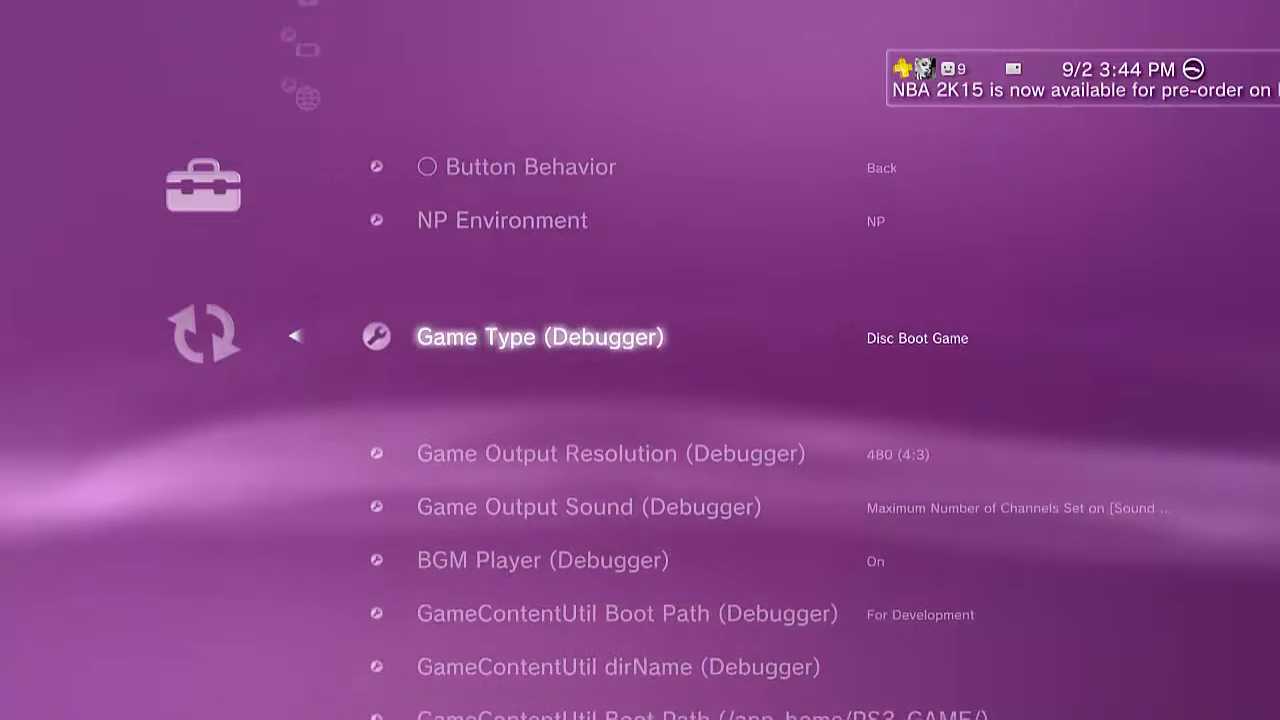
key("Up")
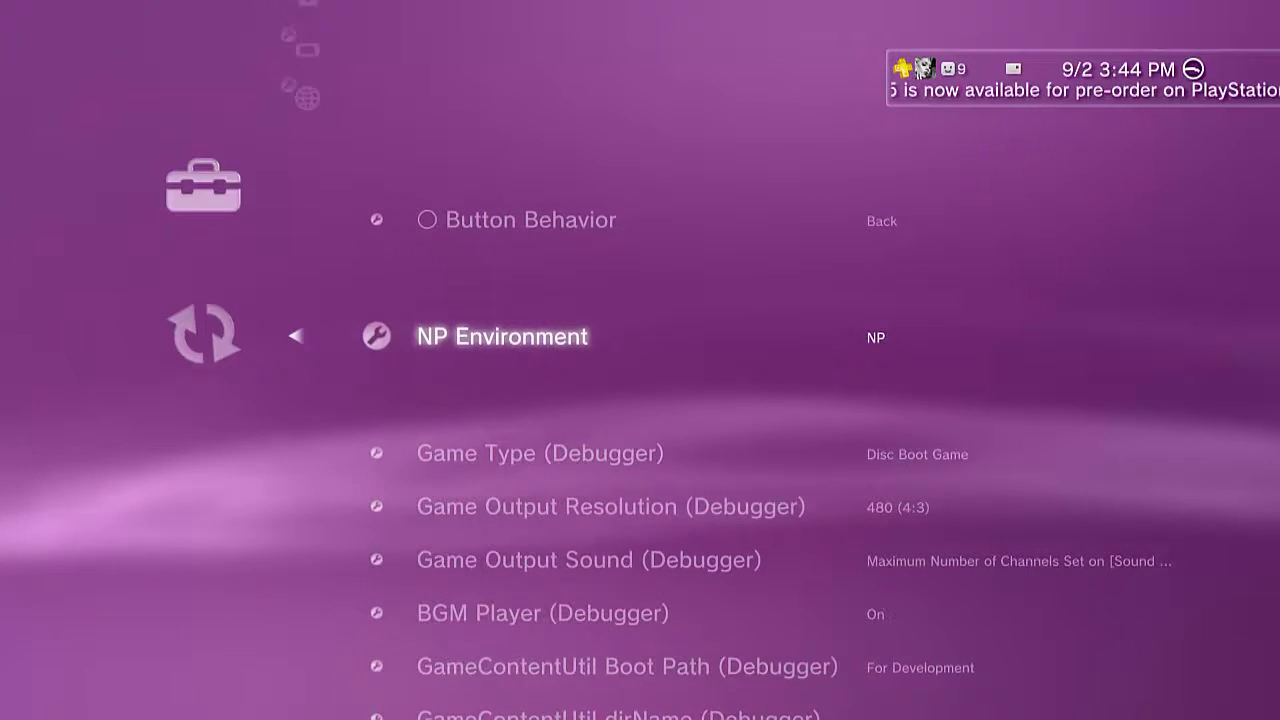
- Set Release Check Mode to Release Mode and dismiss the restart notice
key("Down")
key("Down")
key("Down")
key("Down")
key("Down")
key("Down")
key("Down")
key("Down")
key("Down")
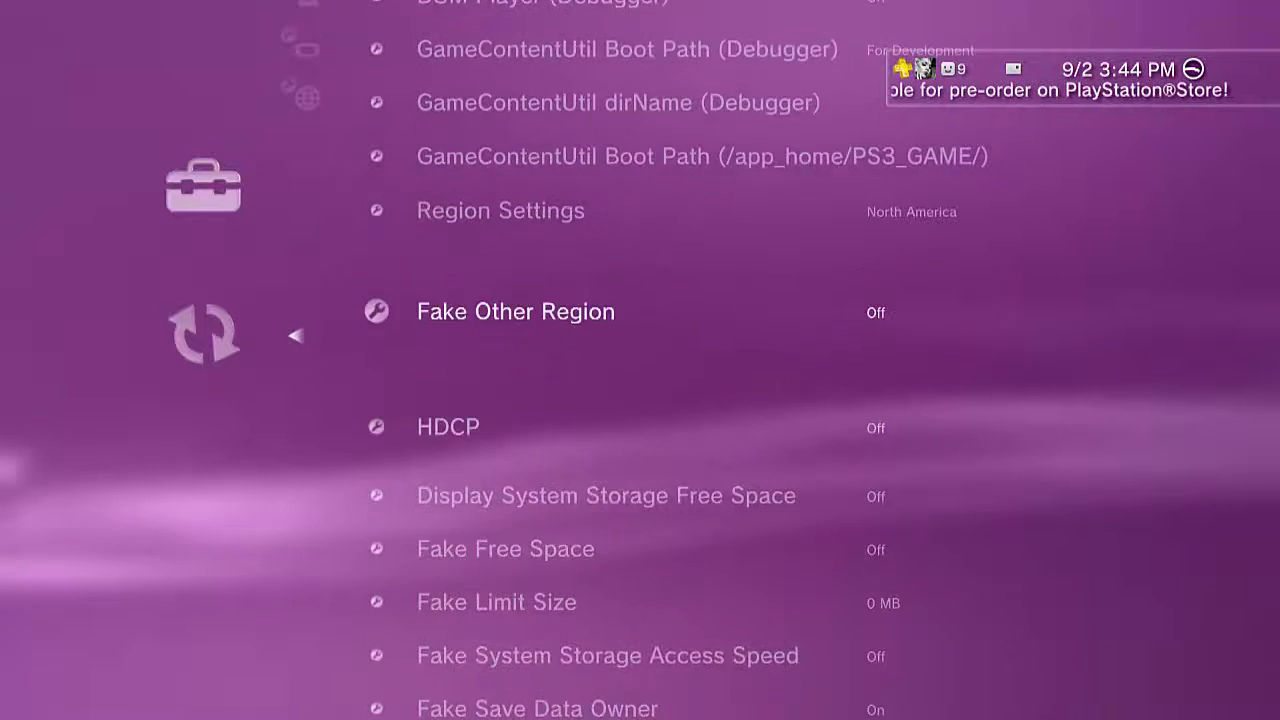
key("Down")
key("Down")
key("Down")
key("Down")
key("Down")
key("Down")
key("Down")
key("Down")
key("Down")
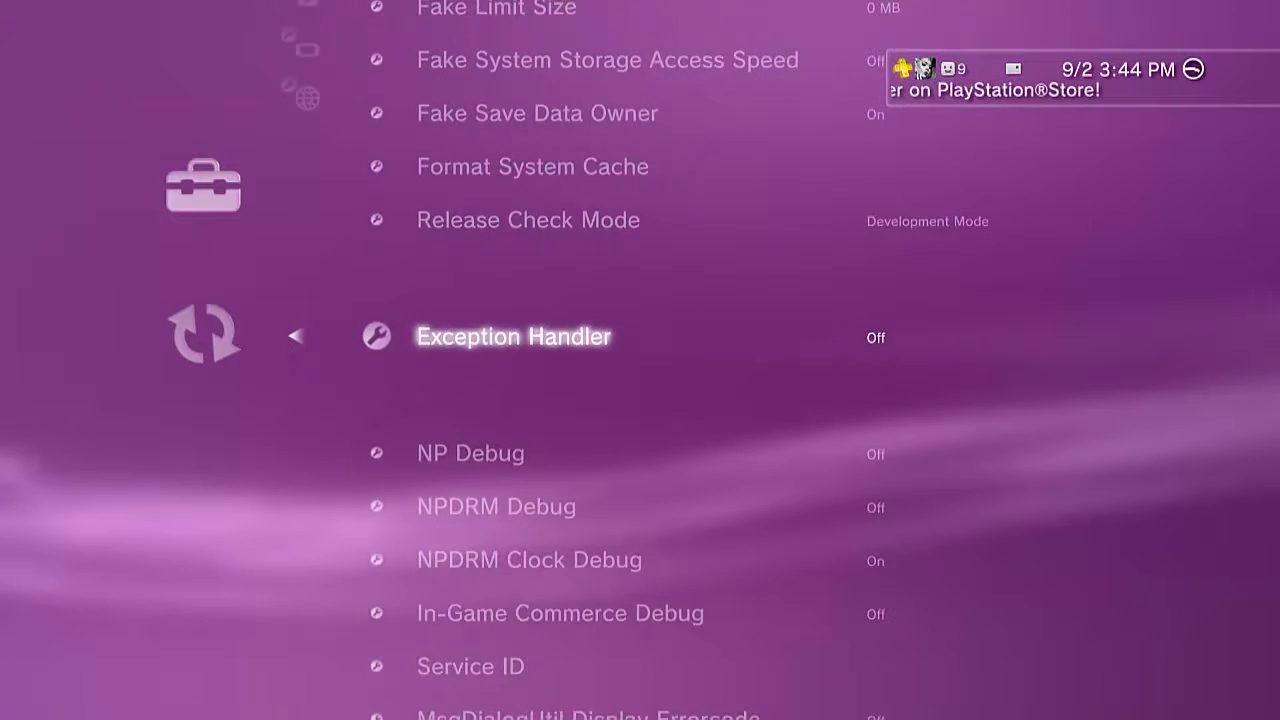
key("Up")
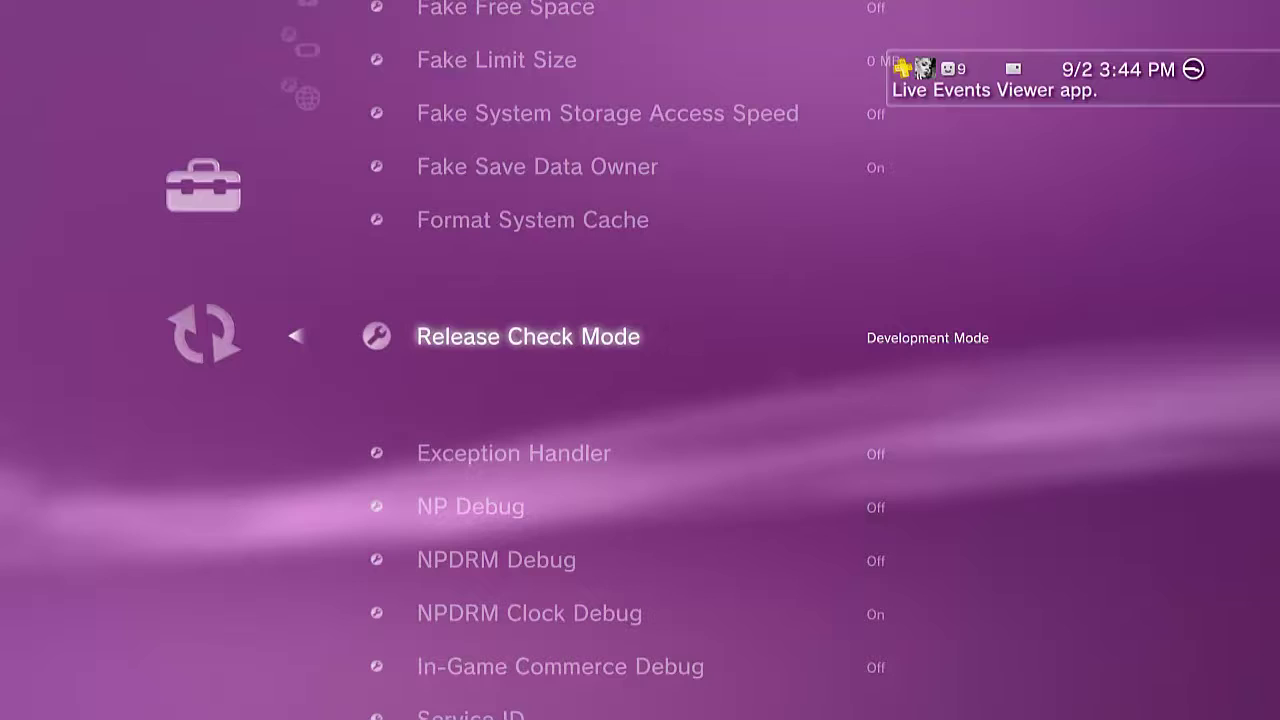
key("Return")
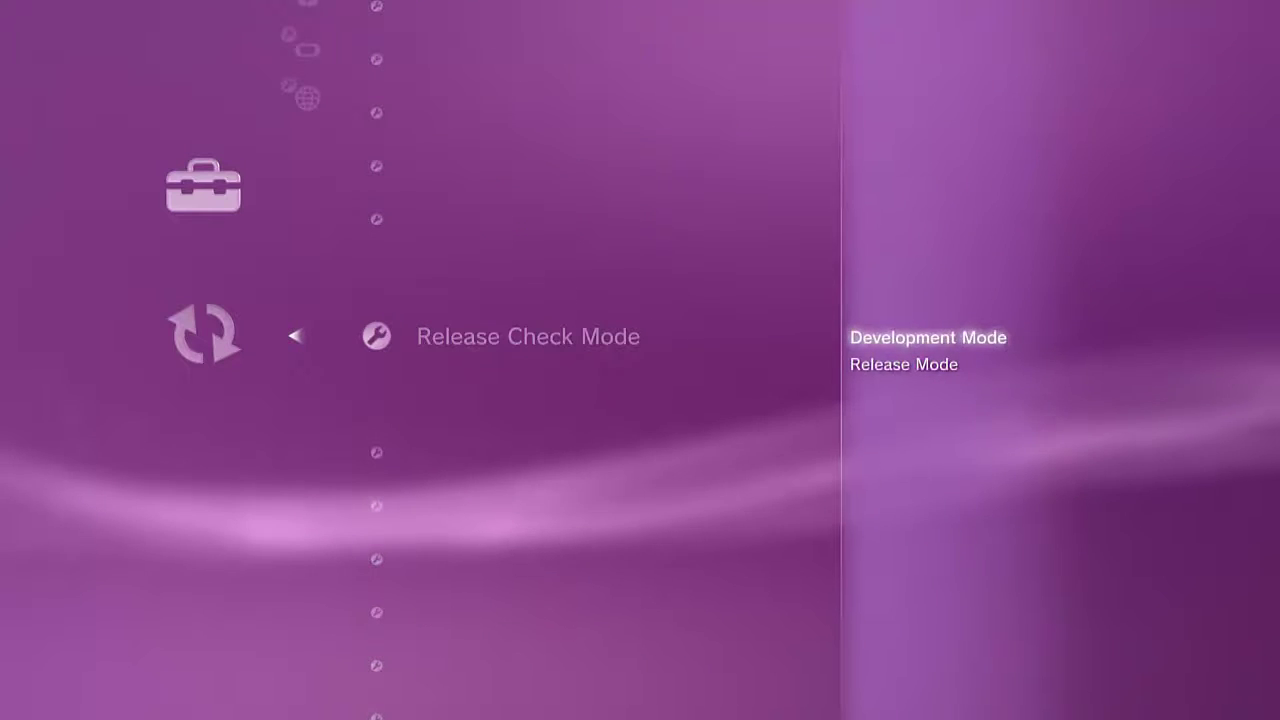
key("Down")
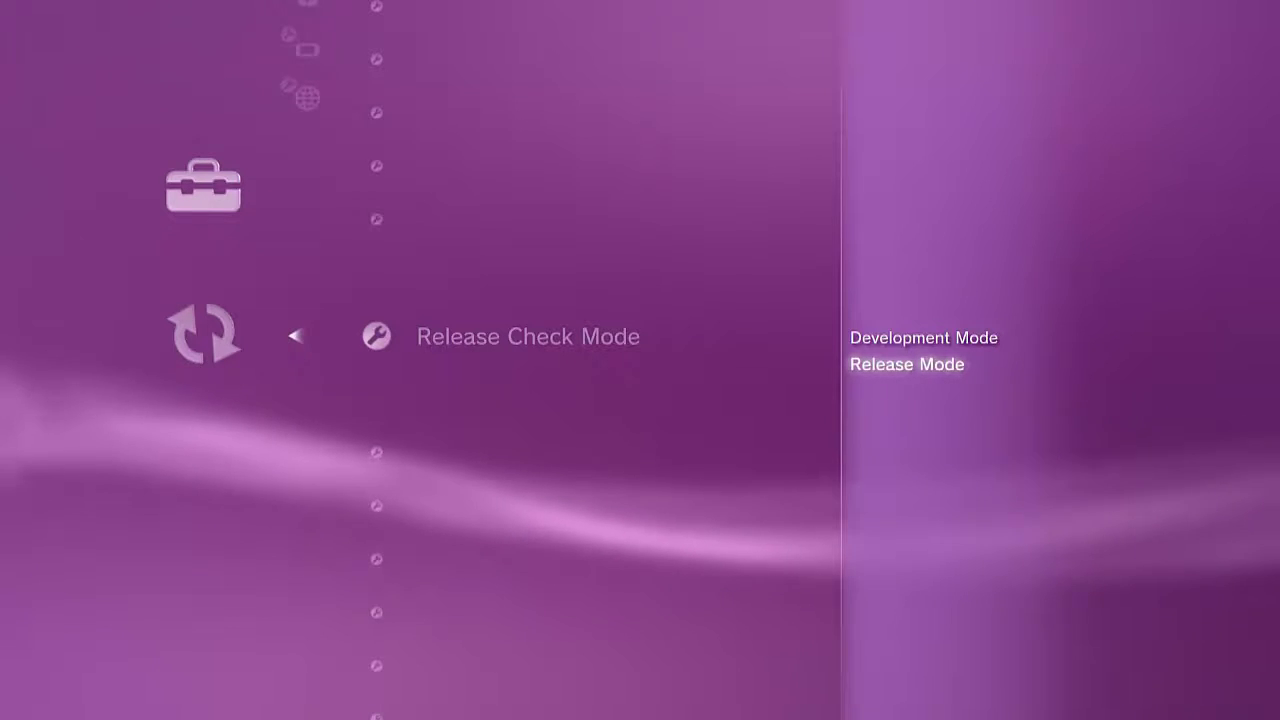
key("Return")
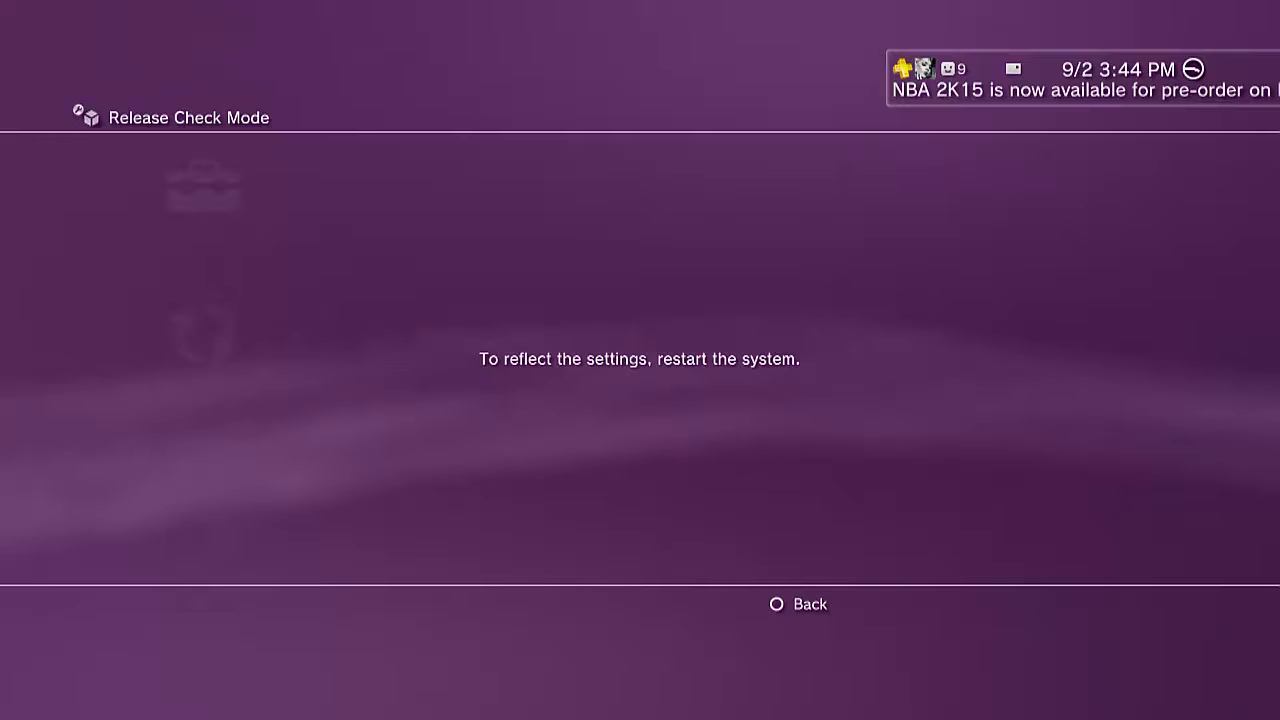
key("Escape")
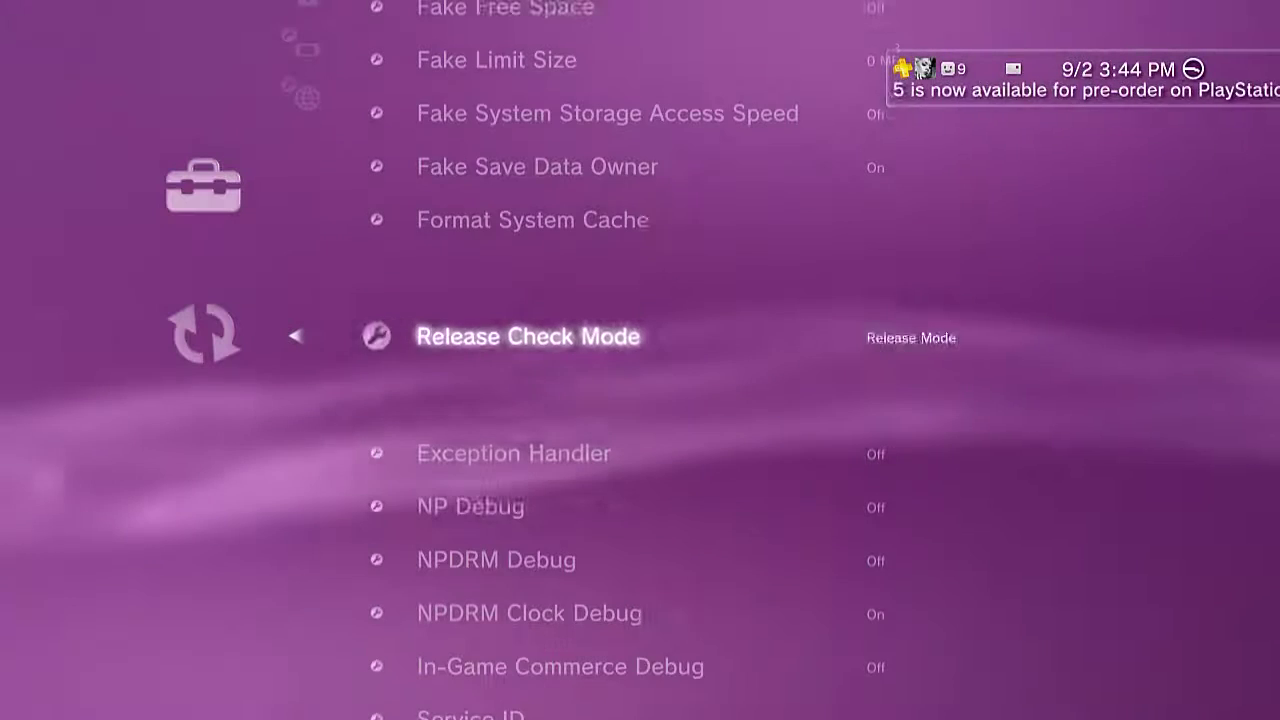
- Set Boot Mode to Release Mode and return to the debug settings list
key("Down")
key("Down")
key("Down")
key("Down")
key("Down")
key("Down")
key("Down")
key("Down")
key("Down")
key("Down")
key("Down")
key("Down")
key("Down")
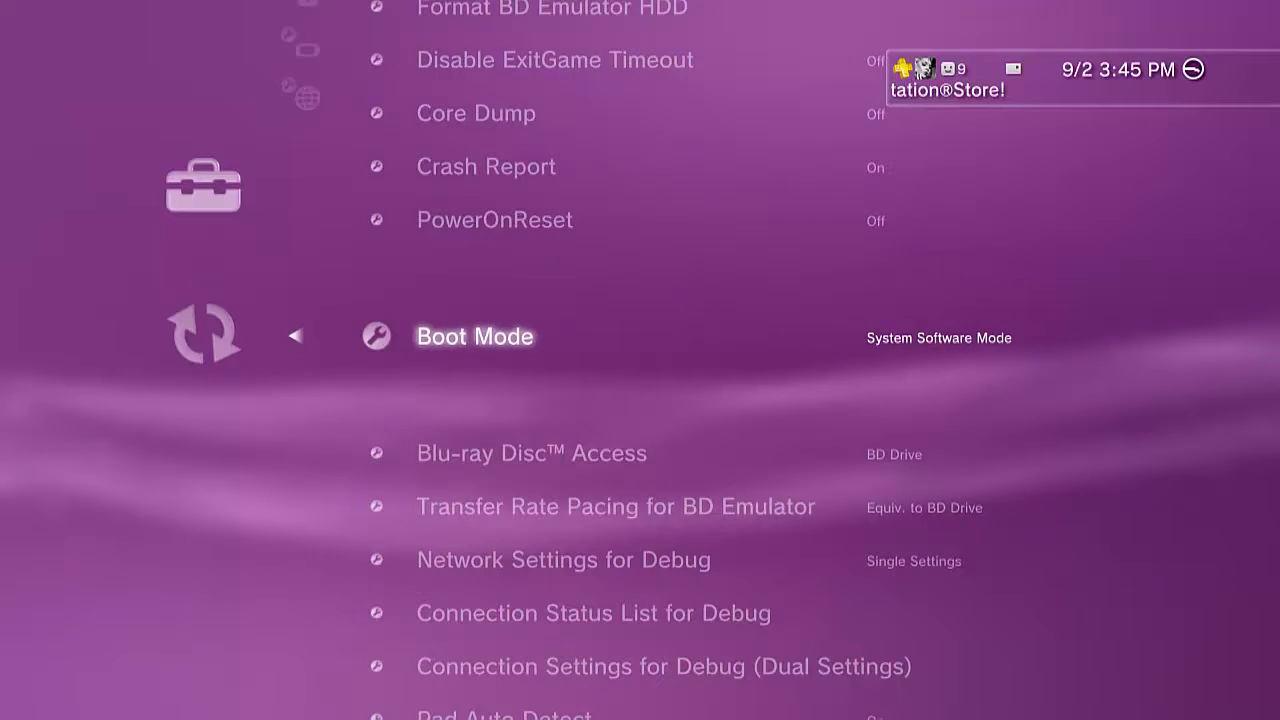
key("Return")
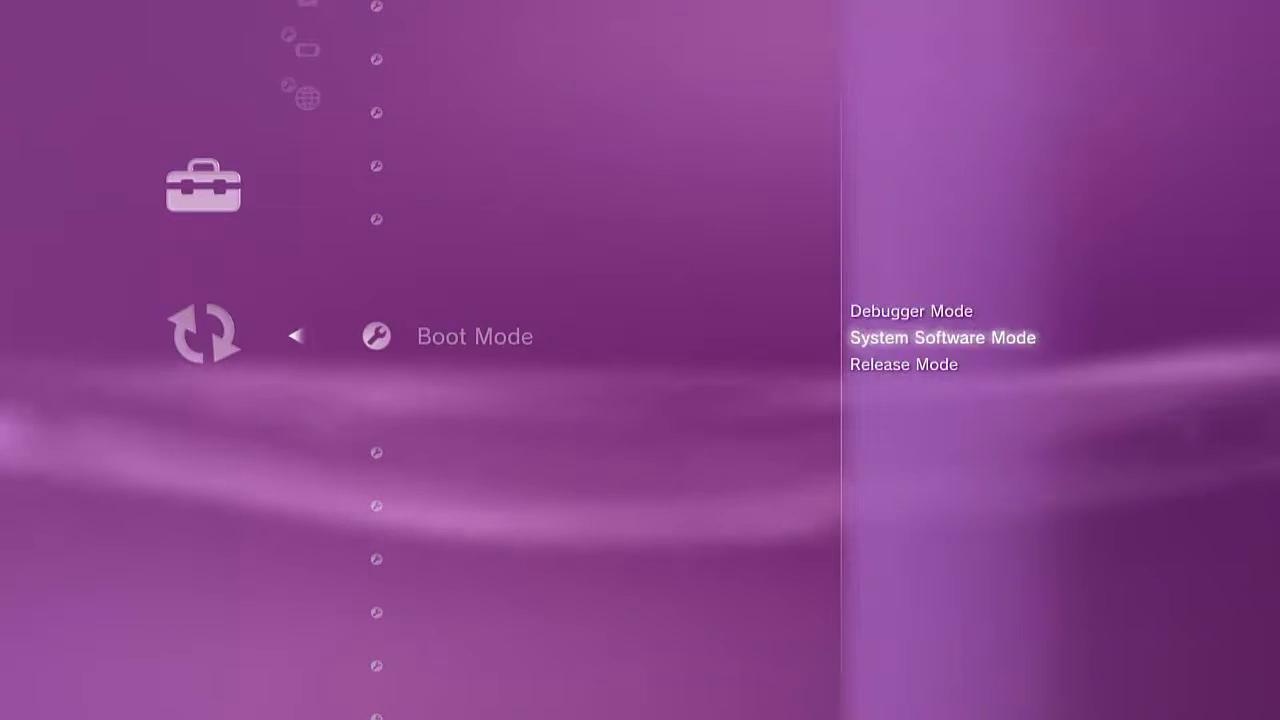
key("Up")
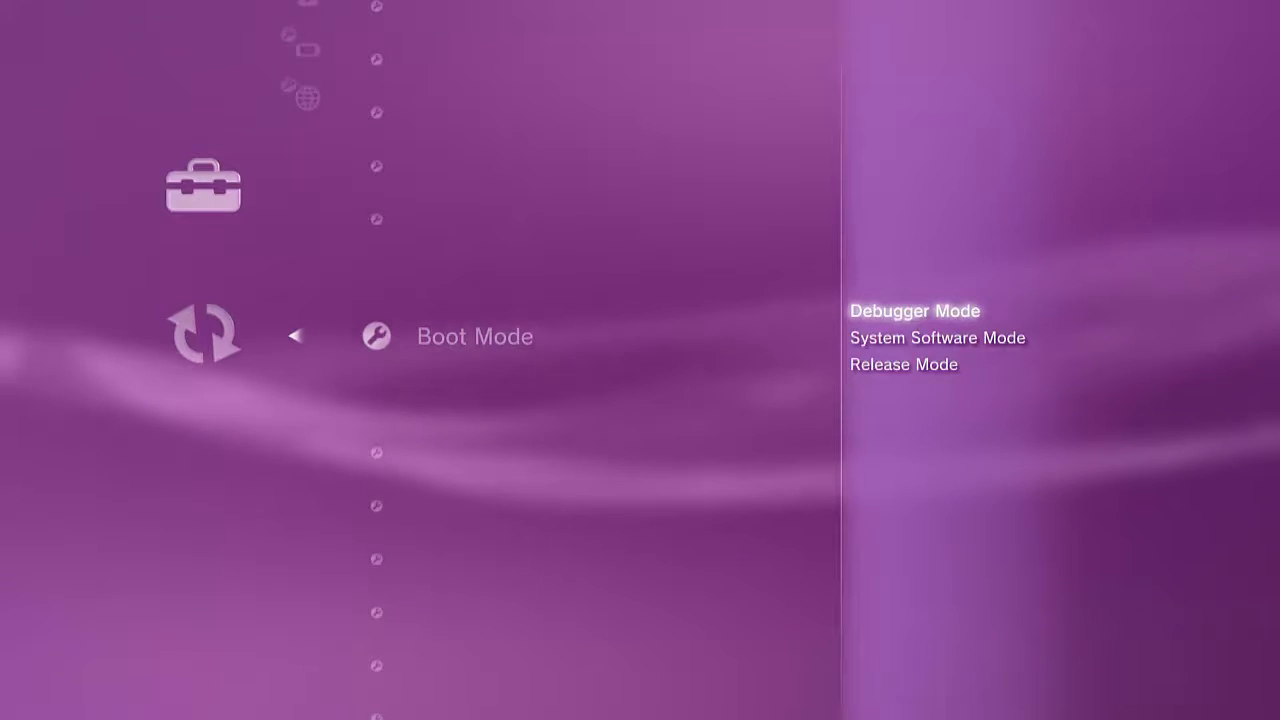
key("Down")
key("Down")
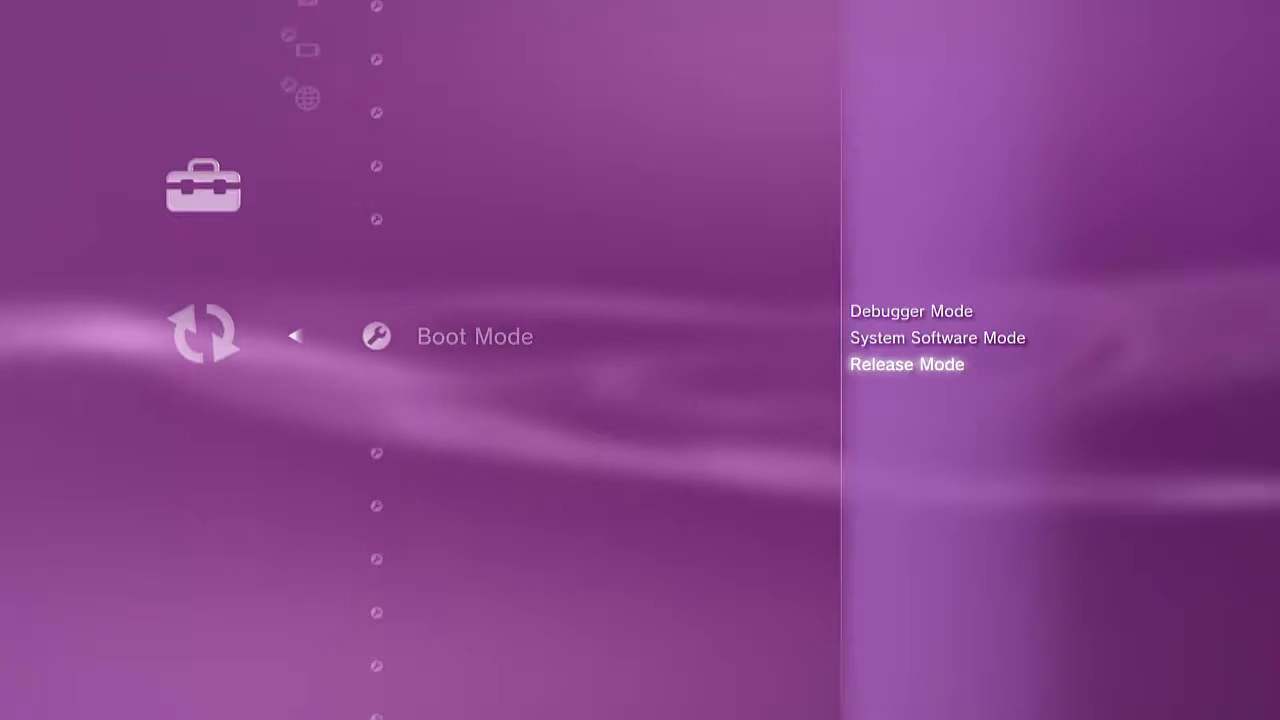
key("Return")
key("Escape")
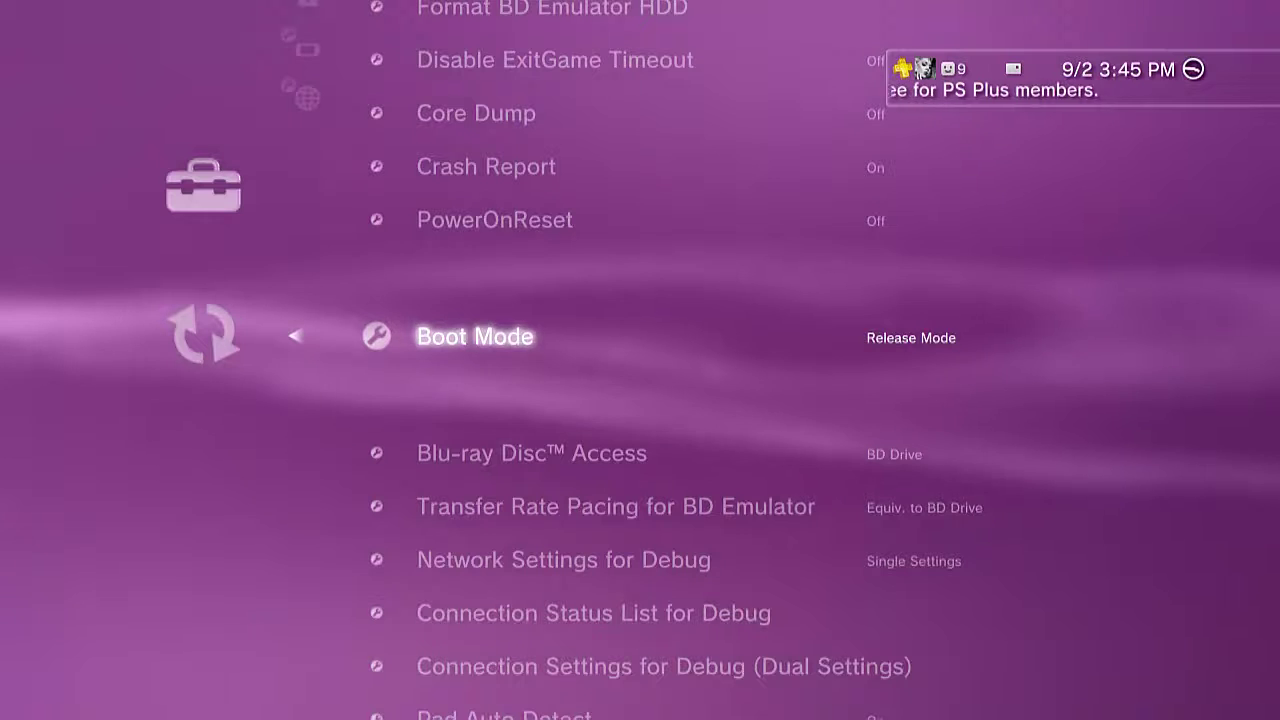
- Set Network Settings for Debug to Single Settings
key("Down")
key("Down")
key("Down")
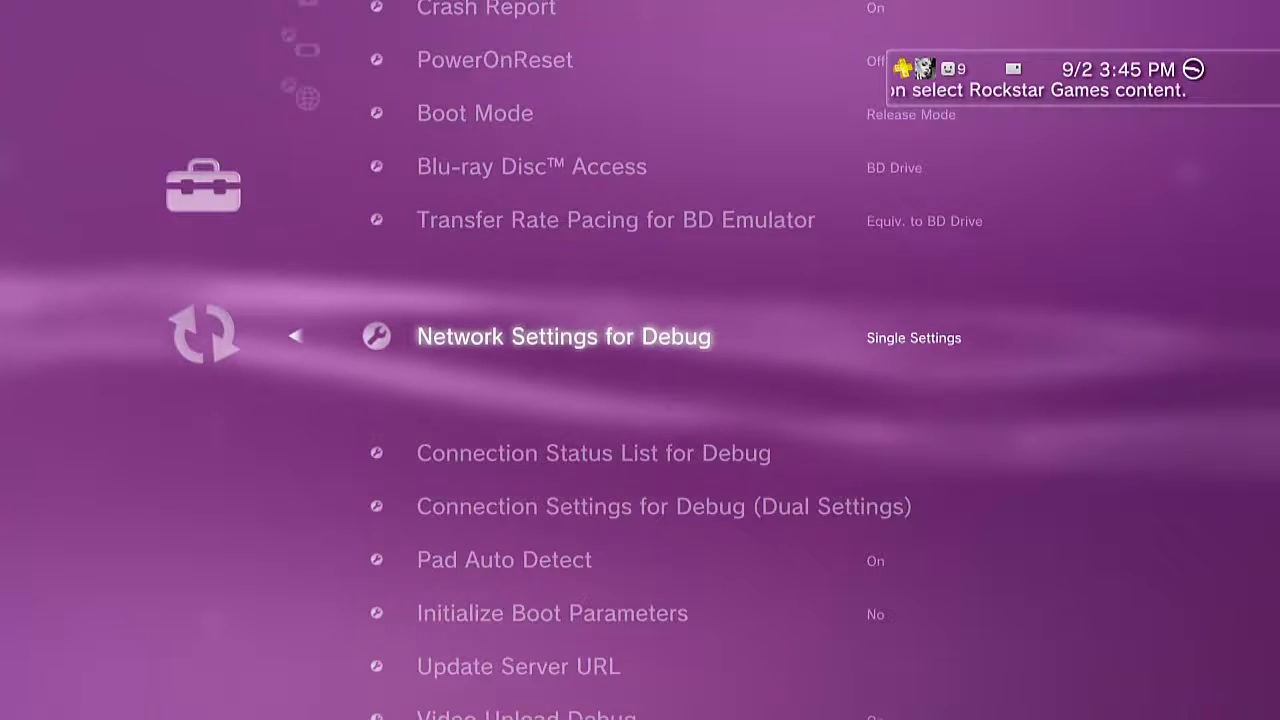
key("Return")
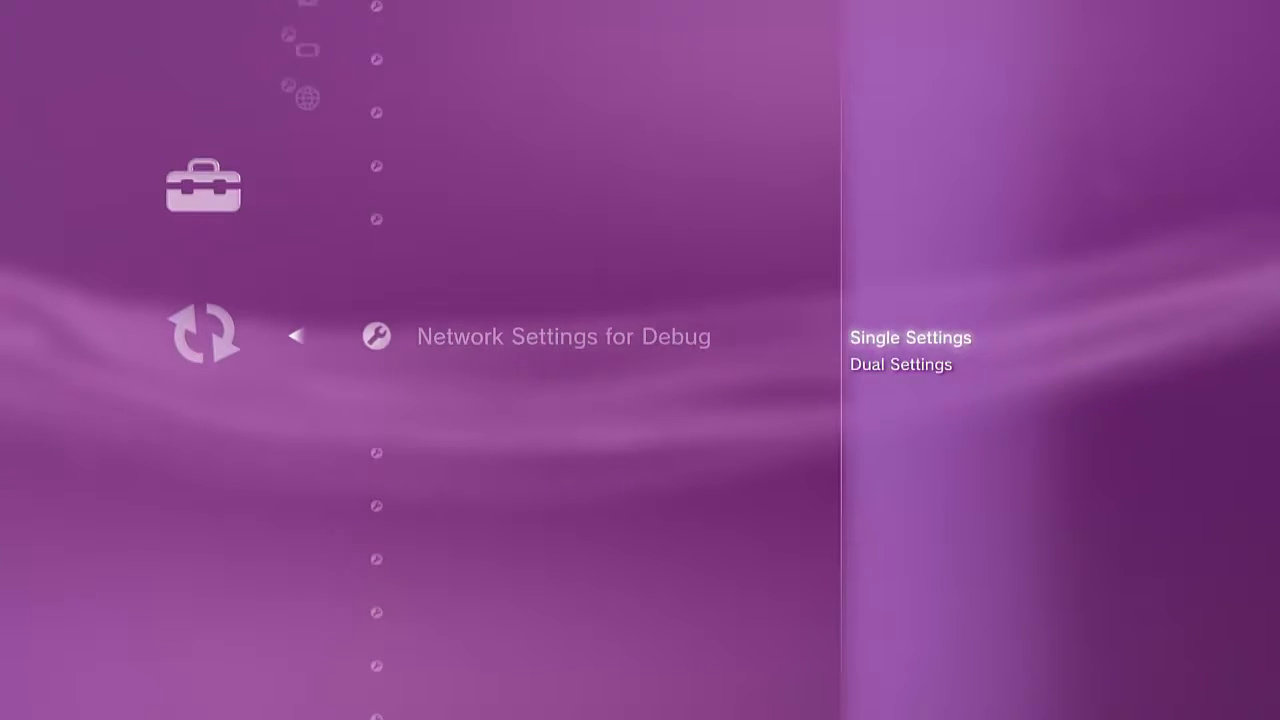
key("Down")
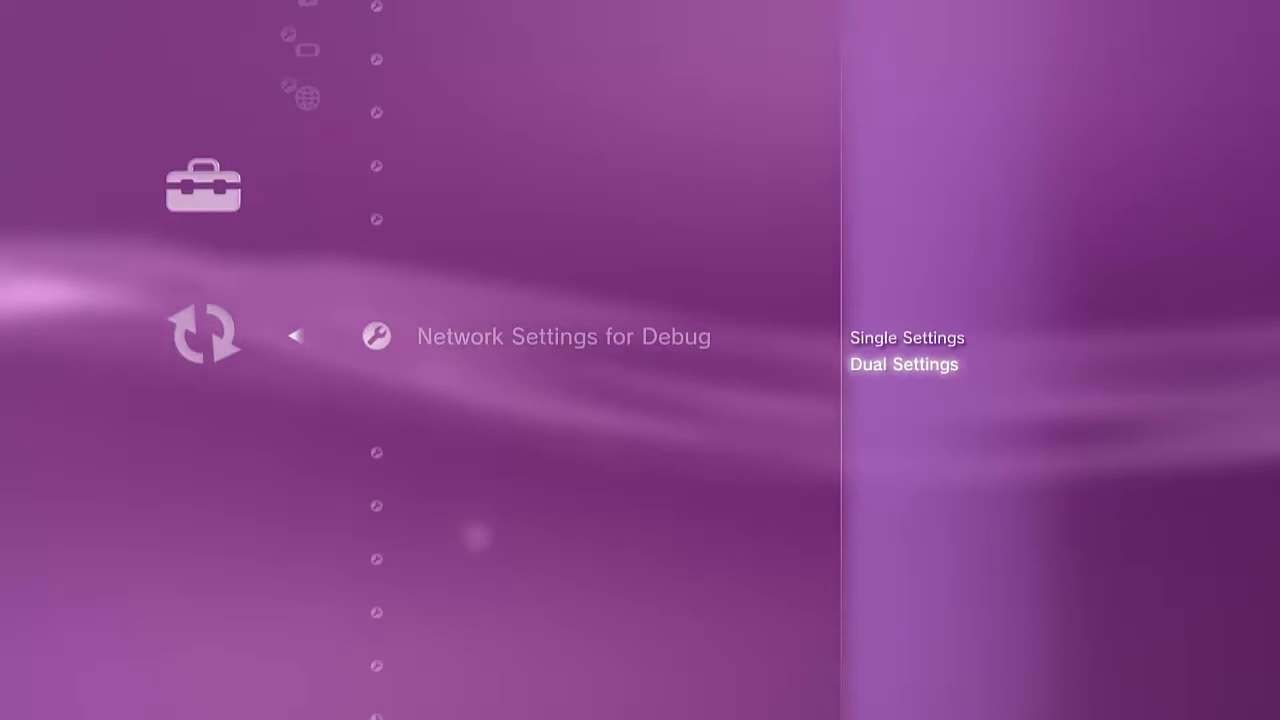
key("Up")
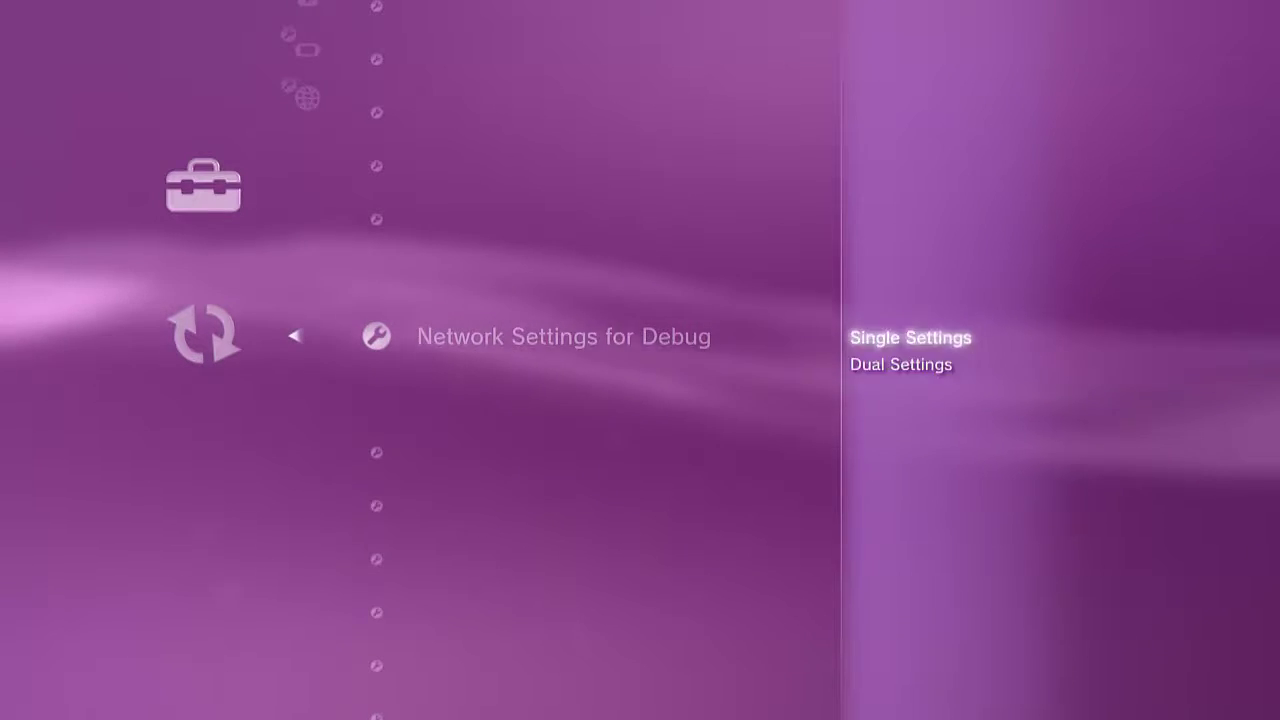
key("Return")
key("Up")
- Review the remaining debug settings down to 3D Video Output, then return to the Boot Mode entry
key("Down")
key("Down")
key("Down")
key("Down")
key("Down")
key("Down")
key("Down")
key("Down")
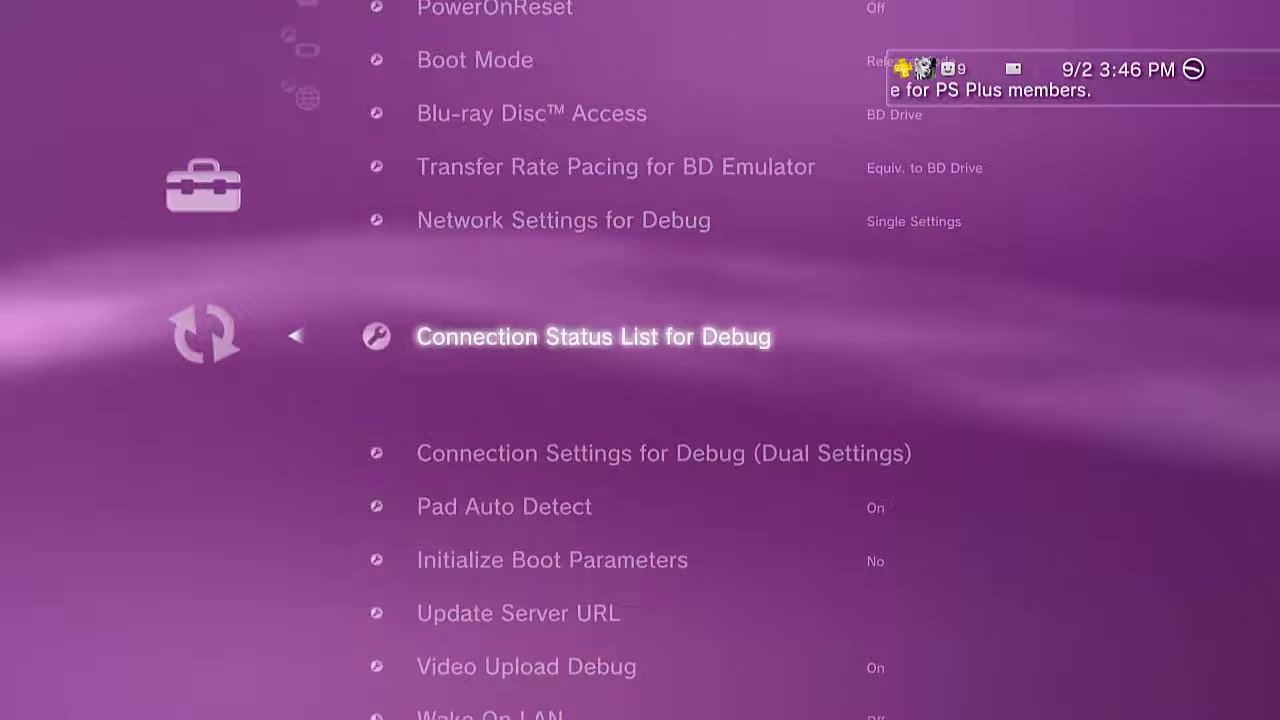
key("Down")
key("Down")
key("Down")
key("Down")
key("Down")
key("Down")
key("Down")
key("Down")
key("Down")
key("Down")
key("Down")
key("Down")
key("Down")
key("Down")
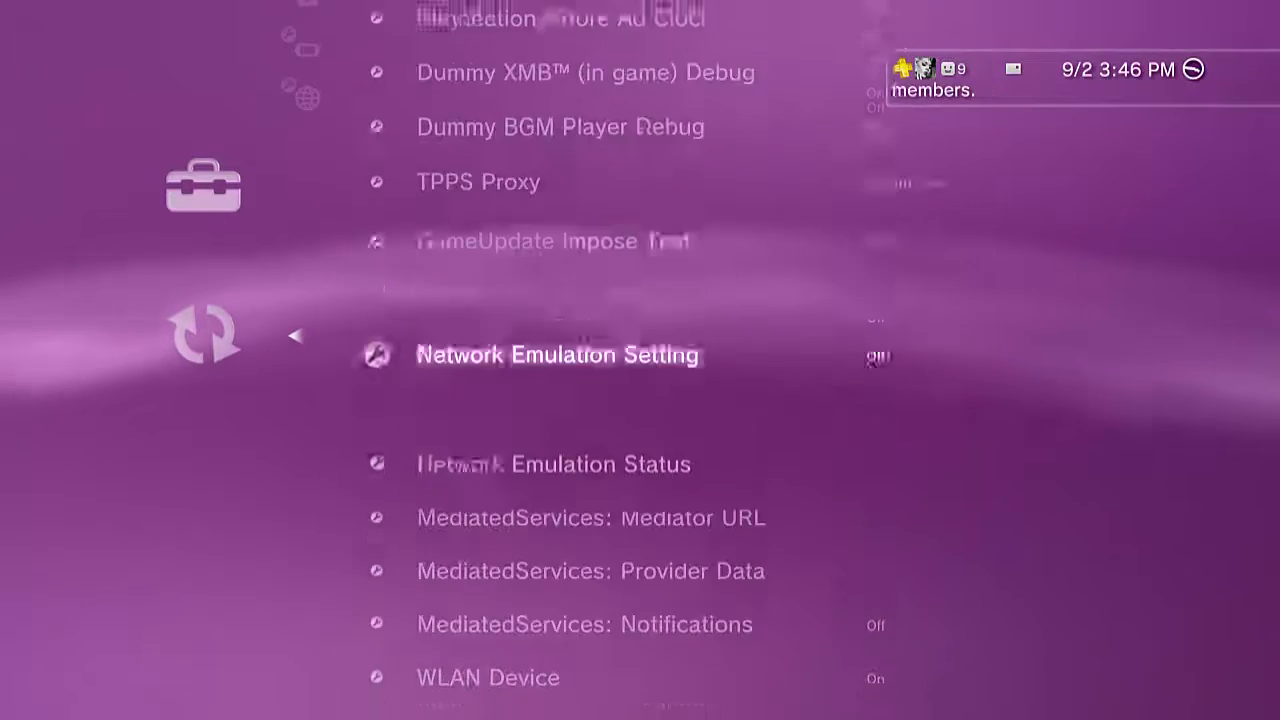
key("Down")
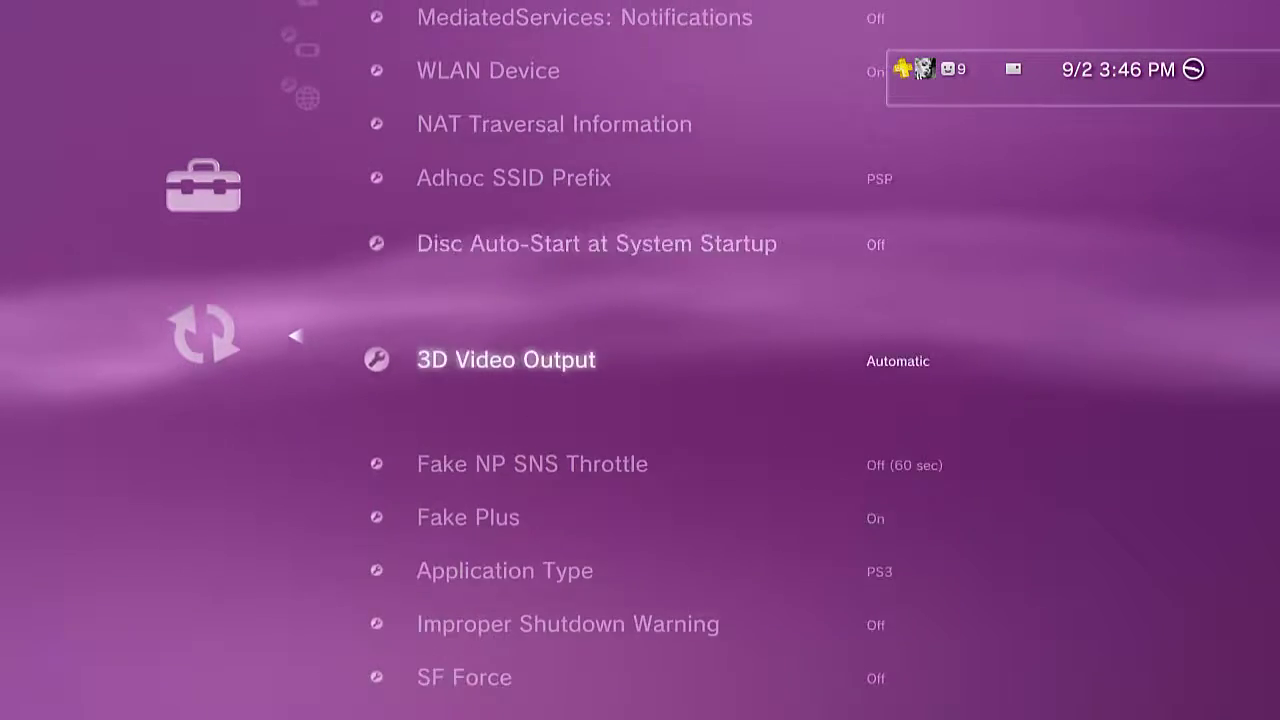
key("Up")
key("Up")
key("Up")
key("Up")
key("Up")
key("Up")
key("Up")
key("Up")
key("Up")
key("Up")
key("Up")
key("Up")
key("Up")
key("Up")
key("Up")
key("Up")
key("Up")
key("Up")
key("Up")
key("Up")
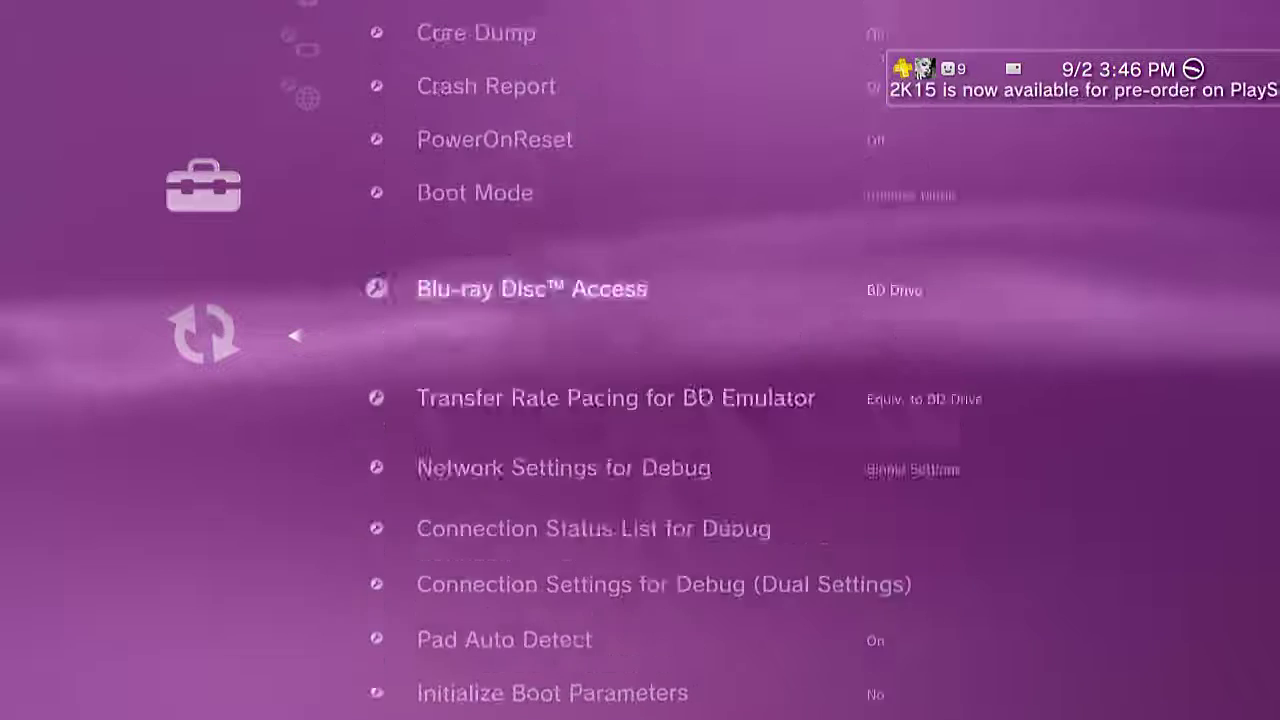
key("Up")
key("Up")
key("Down")
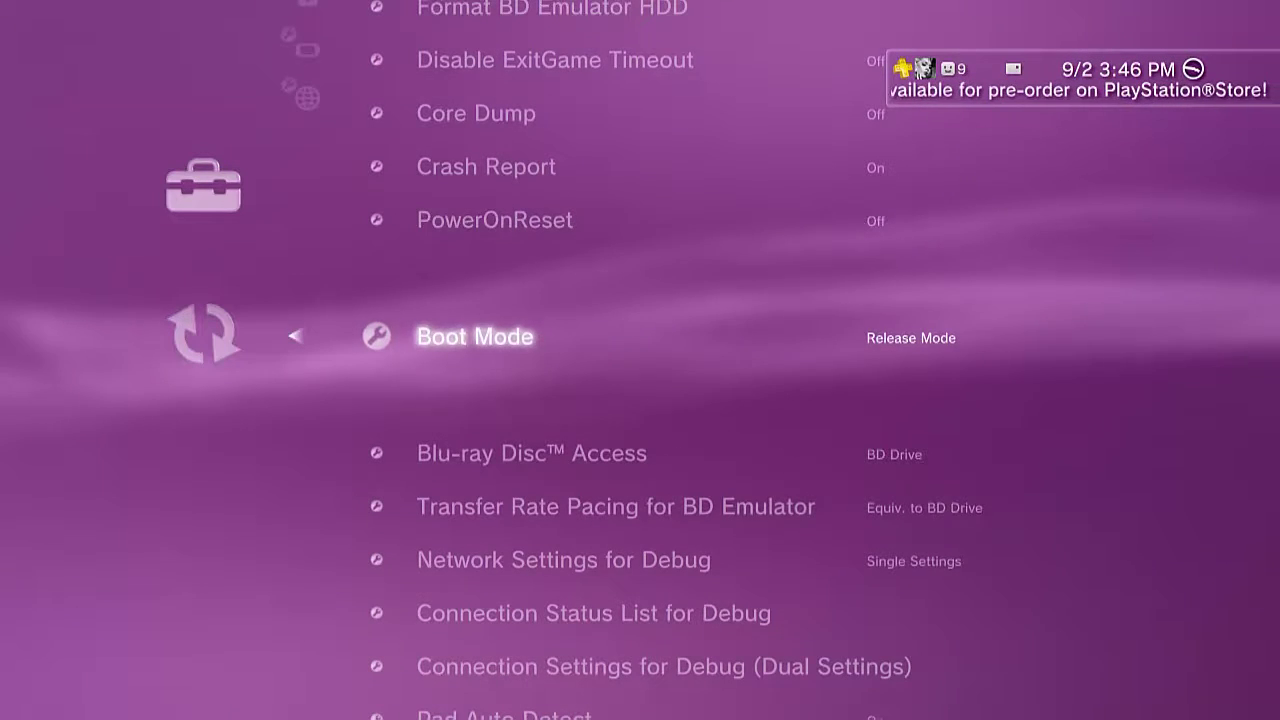
- Leave the debug settings and locate the Turn Off System option in the Users category
key("Left")
key("Left")
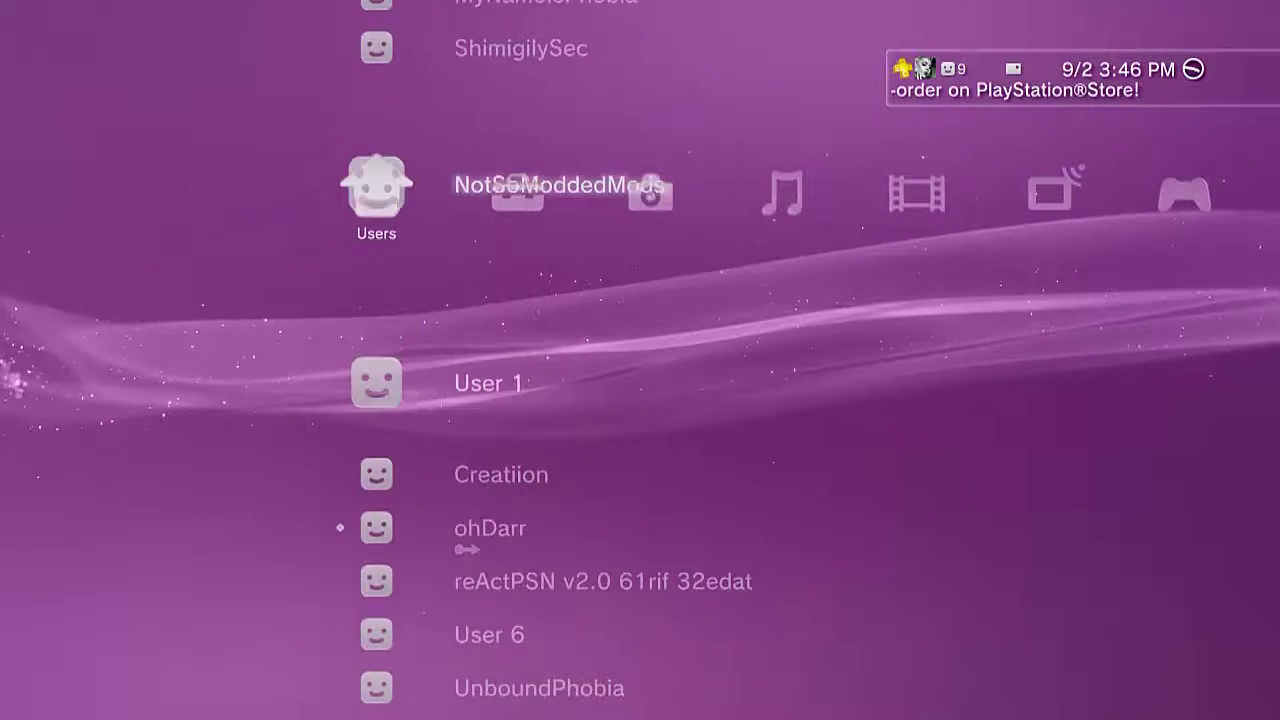
key("Up")
key("Up")
key("Up")
key("Up")
key("Up")
key("Up")
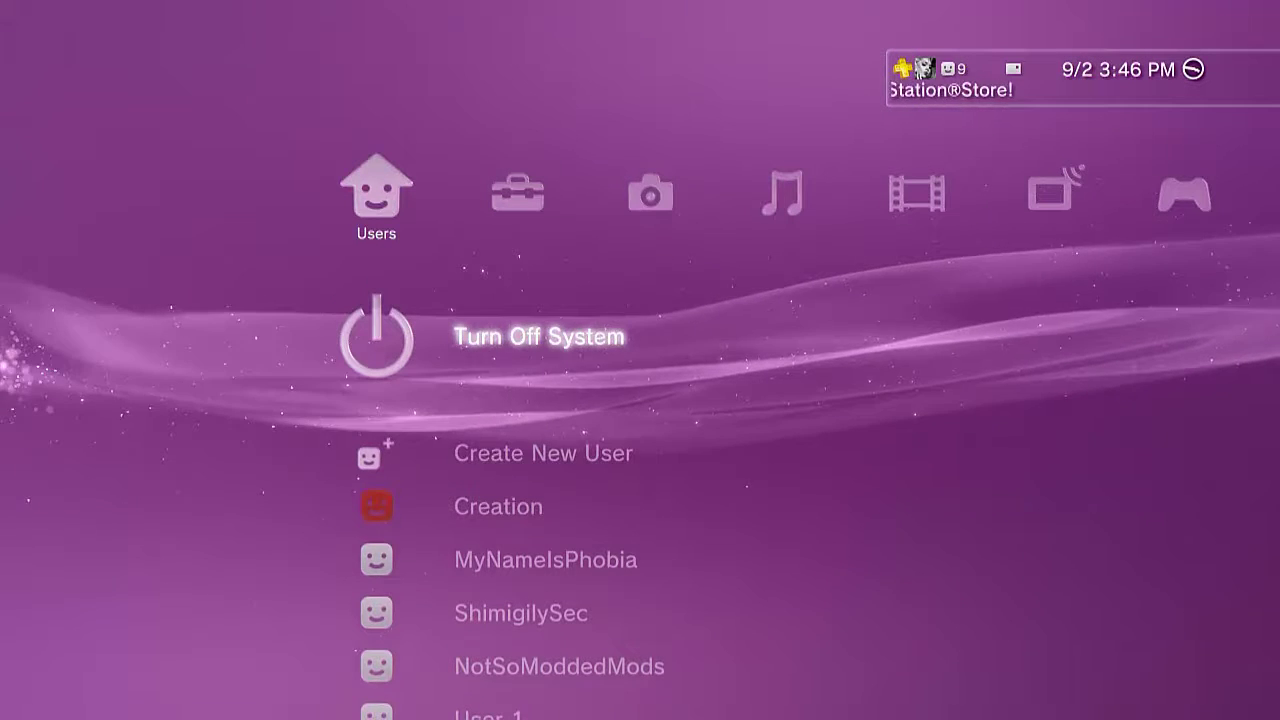
- Go back to the Game category and highlight the Games folder
key("Down")
key("Down")
key("Down")
key("Right")
key("Right")
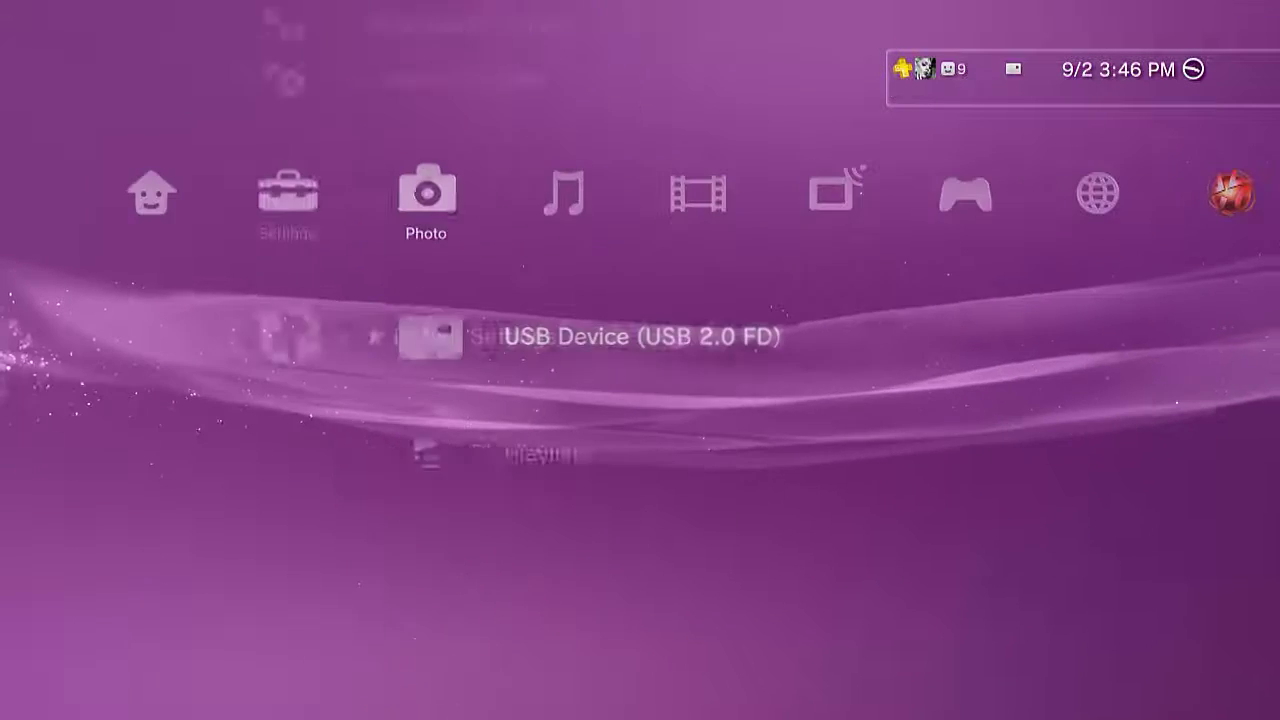
key("Right")
key("Right")
key("Right")
key("Right")
key("Down")
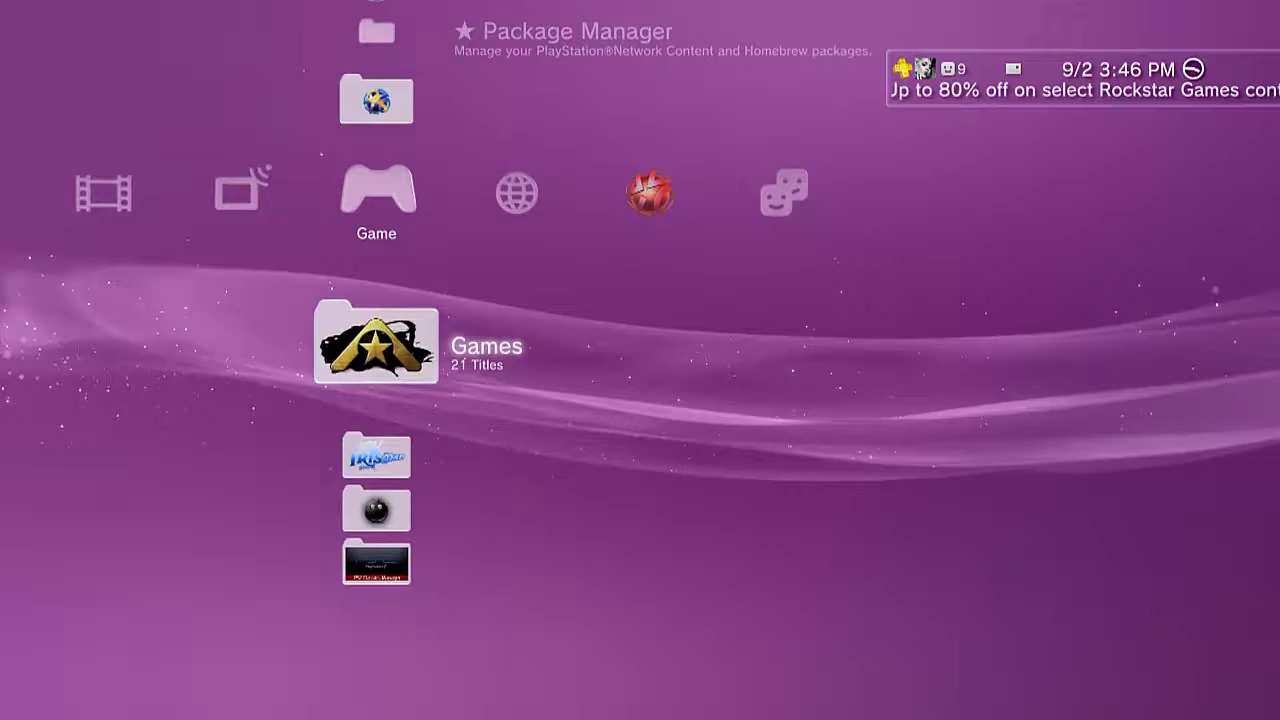
- Go to the Users category and highlight the currently signed-in user account
key("Left")
key("Left")
key("Left")
key("Left")
key("Left")
key("Left")
key("Down")
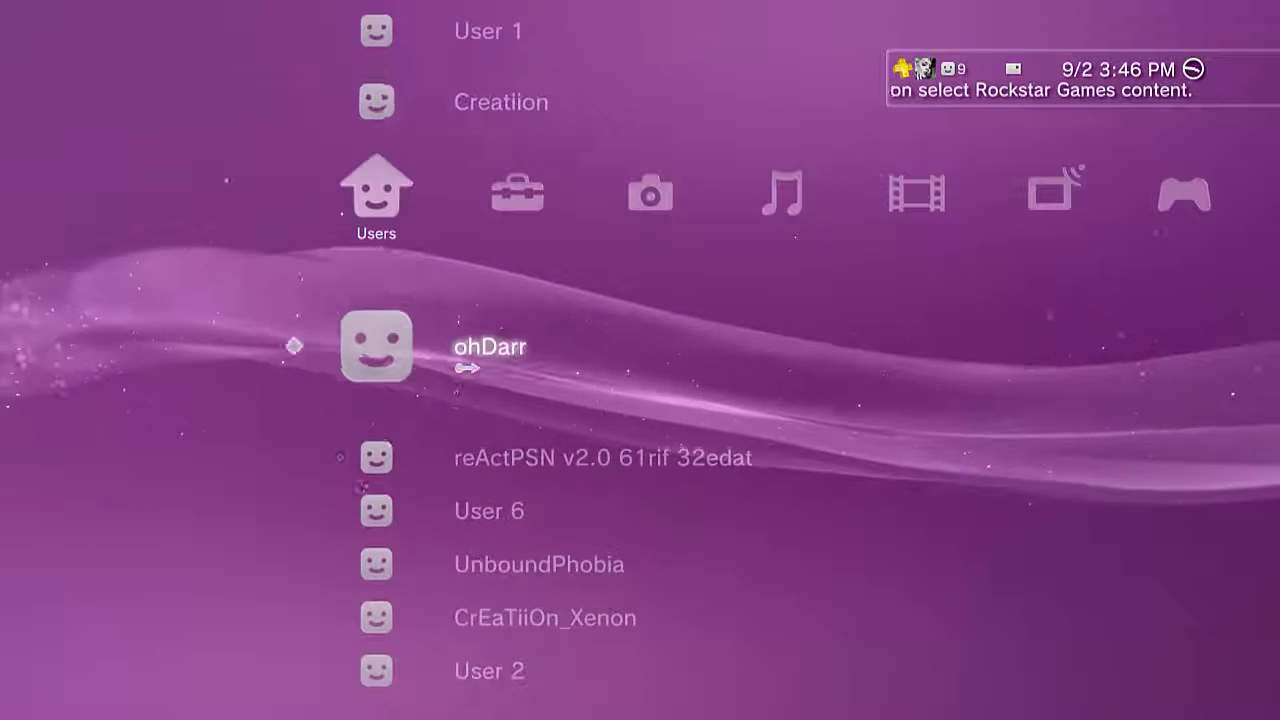
key("Right")
key("Right")
key("Left")
key("Left")
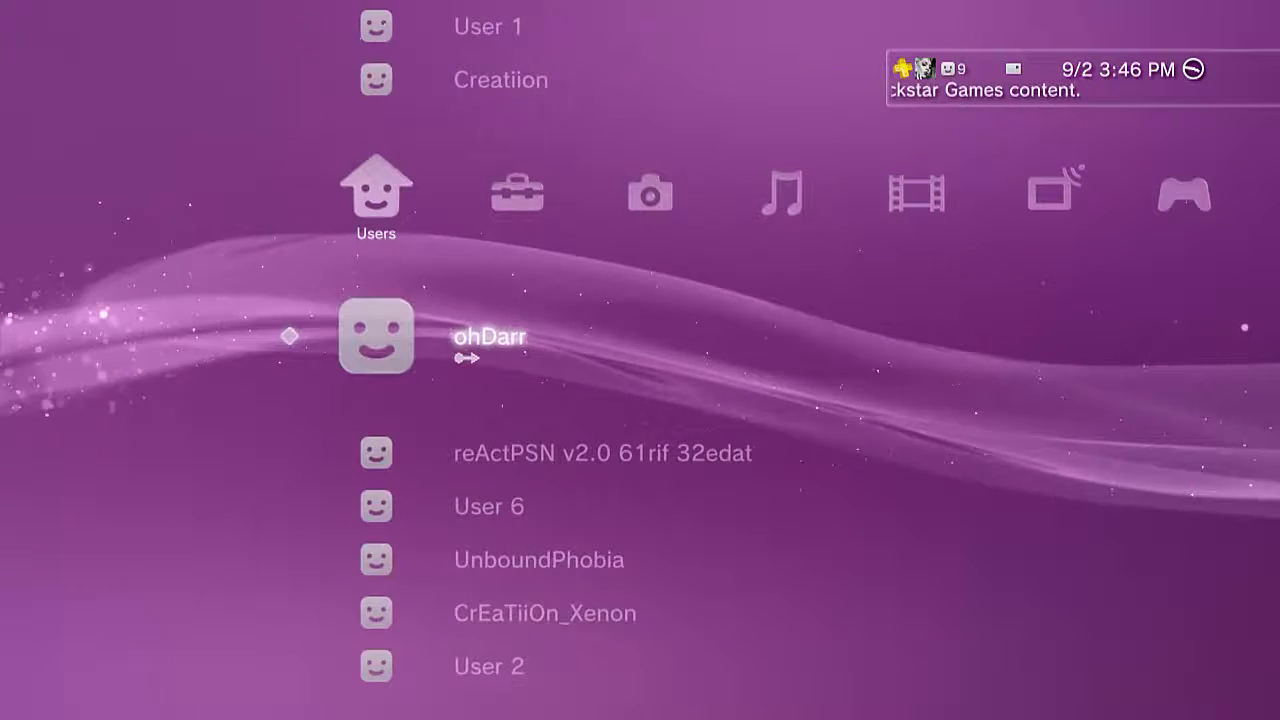
- Open Debug Settings in the Settings category and check the Boot Mode entry
key("Right")
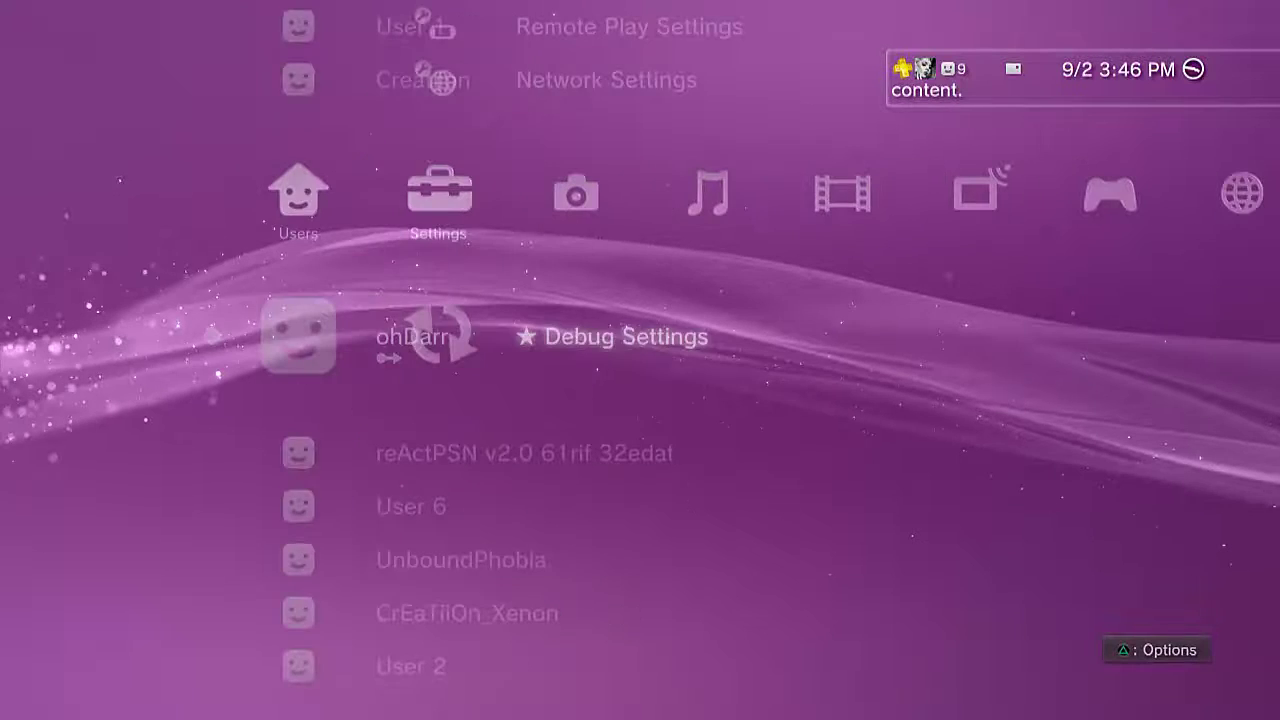
key("Return")
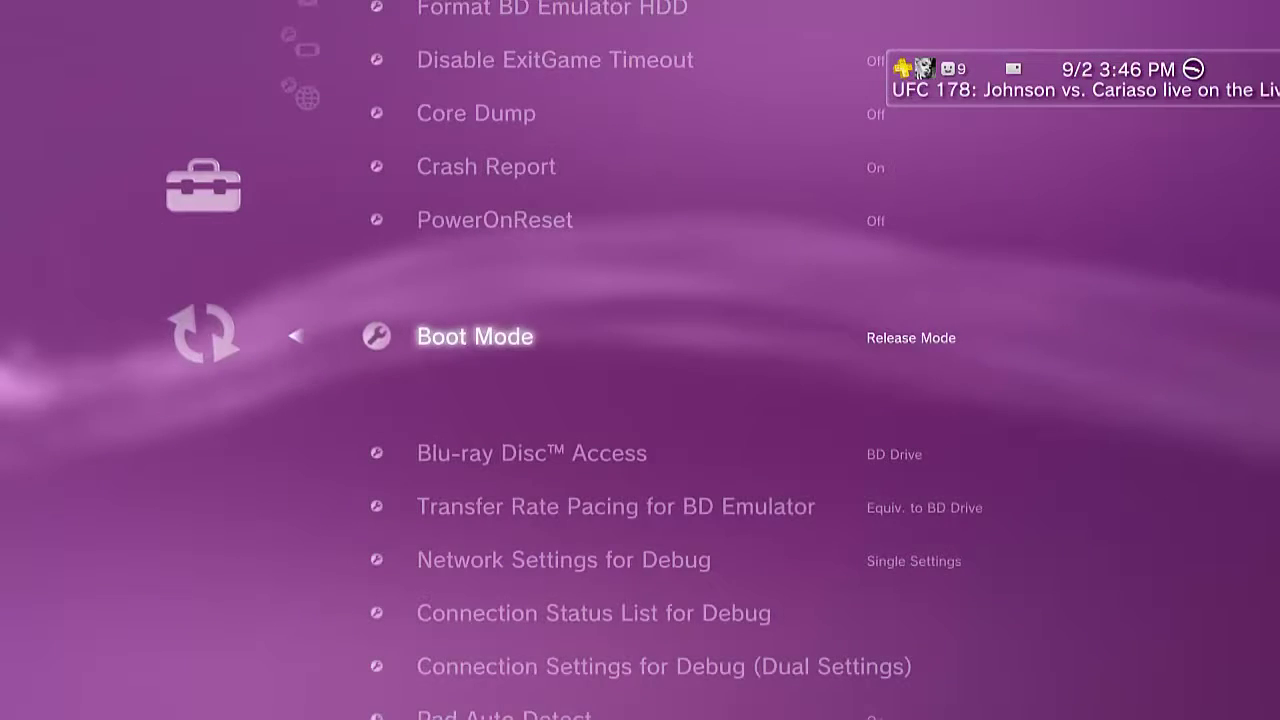
key("Escape")
key("Return")
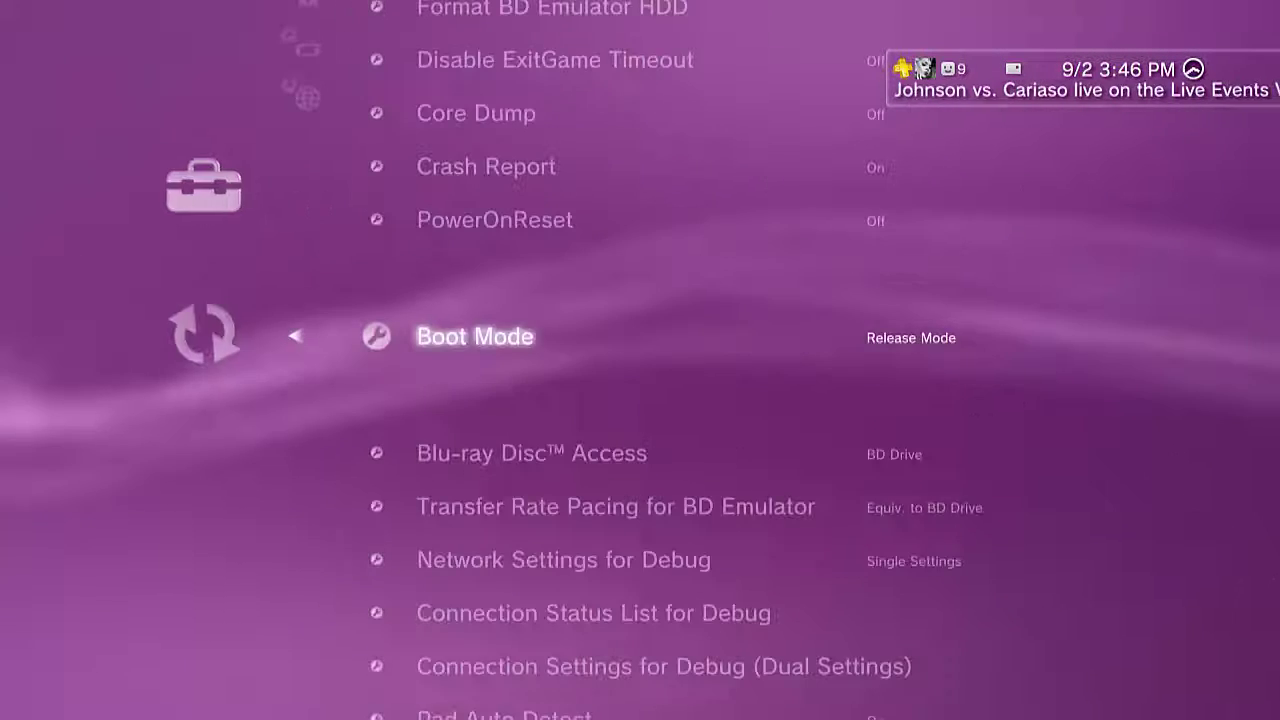
- Leave the debug settings and open the Games folder in the Game category
key("Escape")
key("Right")
key("Right")
key("Right")
key("Right")
key("Right")
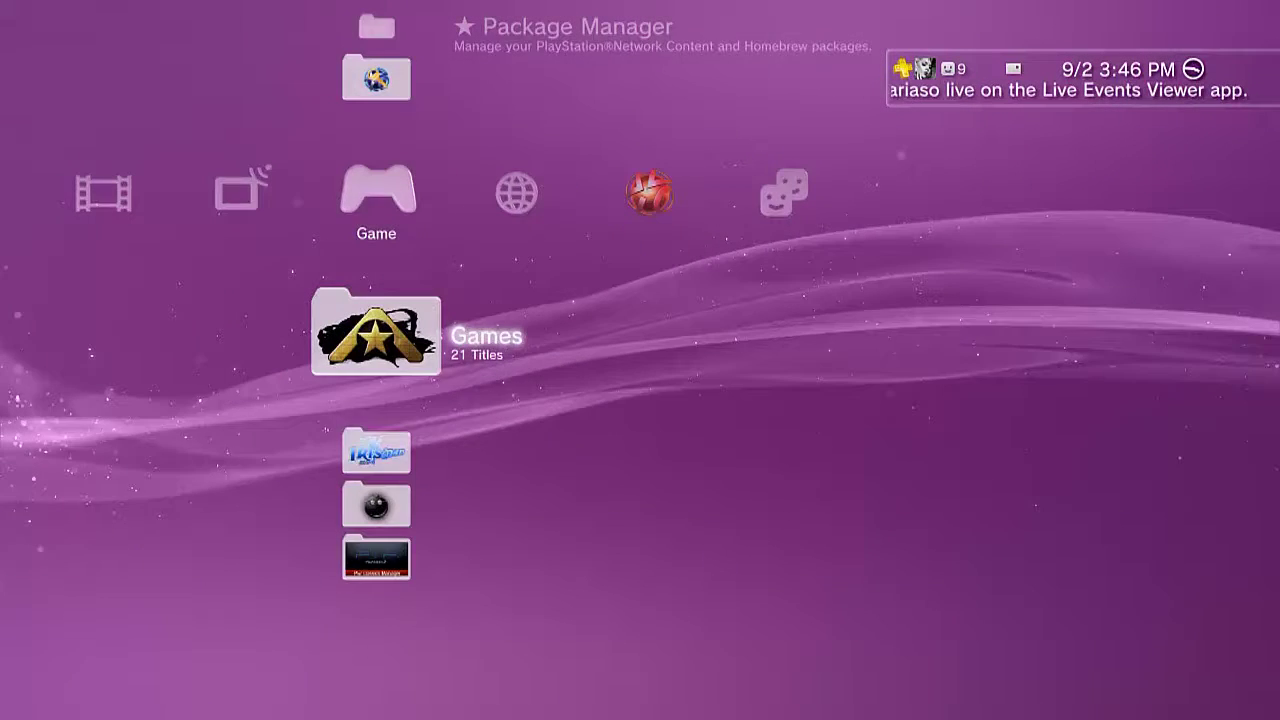
key("Return")
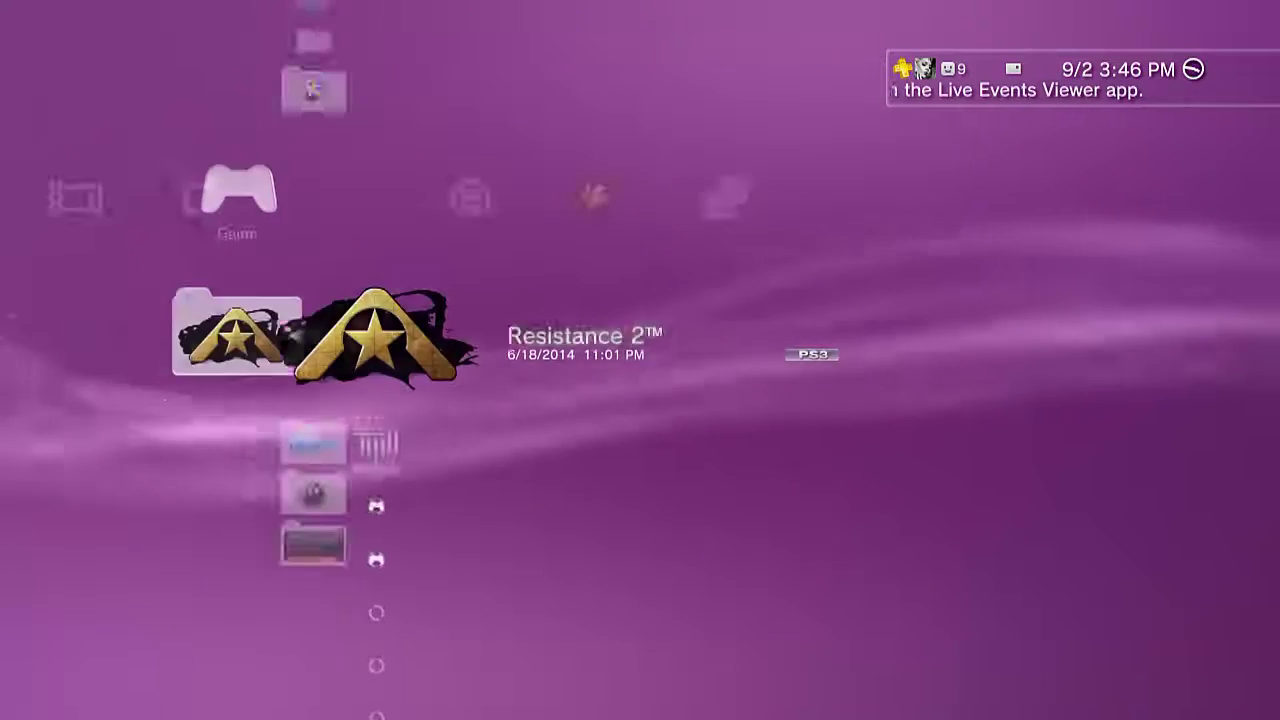
key("Escape")
key("Down")
key("Up")
key("Return")
- Browse the installed titles in the Games folder down to God of War: Ascension
key("Down")
key("Down")
key("Down")
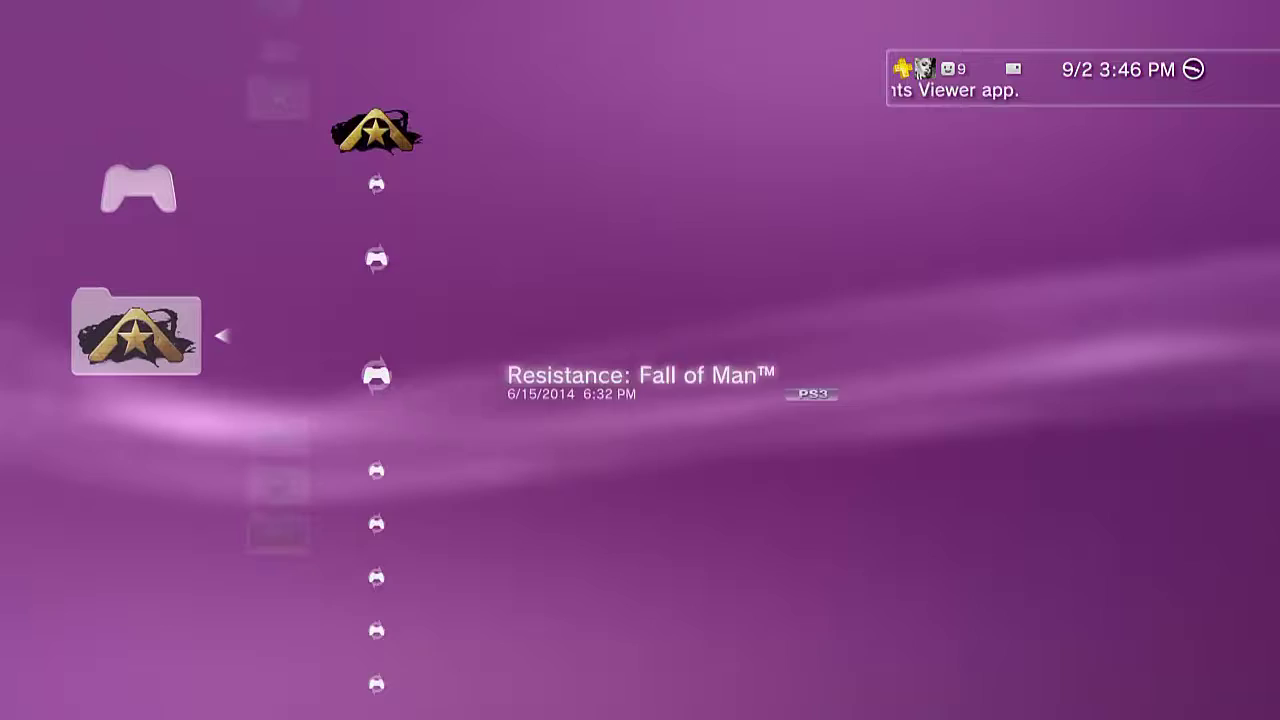
key("Down")
key("Down")
key("Down")
key("Down")
key("Down")
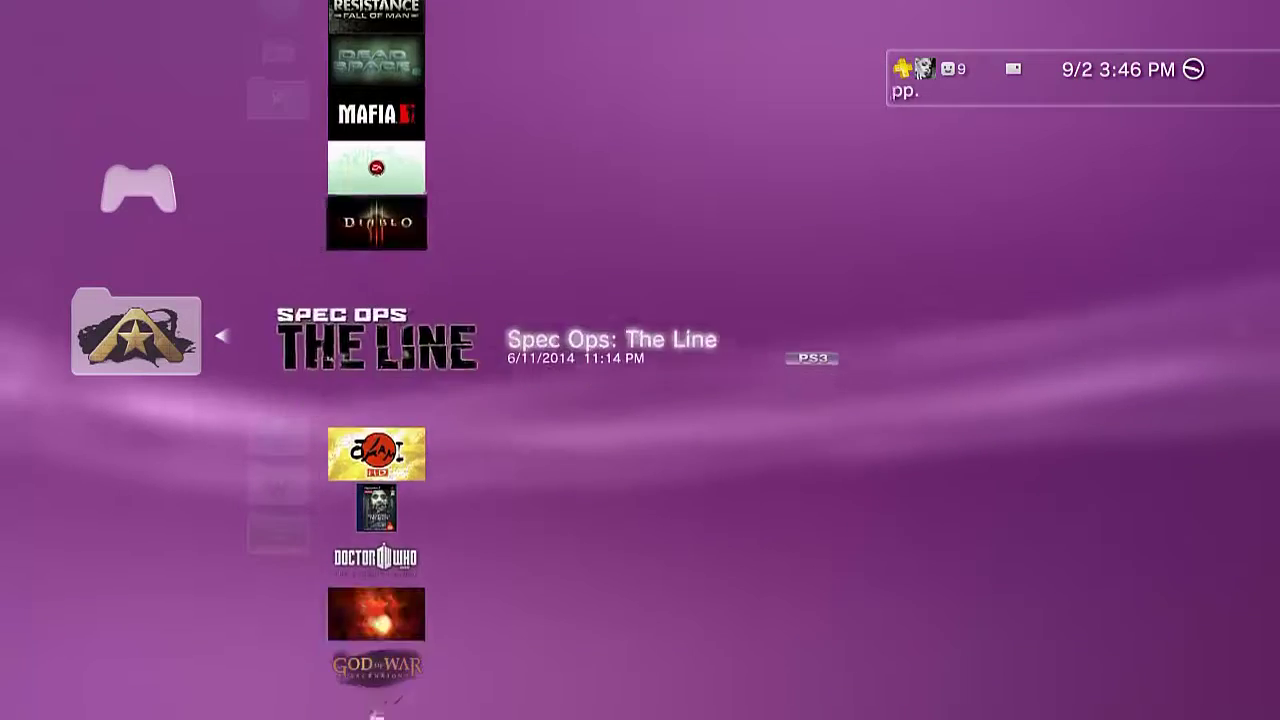
key("Down")
key("Down")
key("Down")
key("Down")
key("Down")
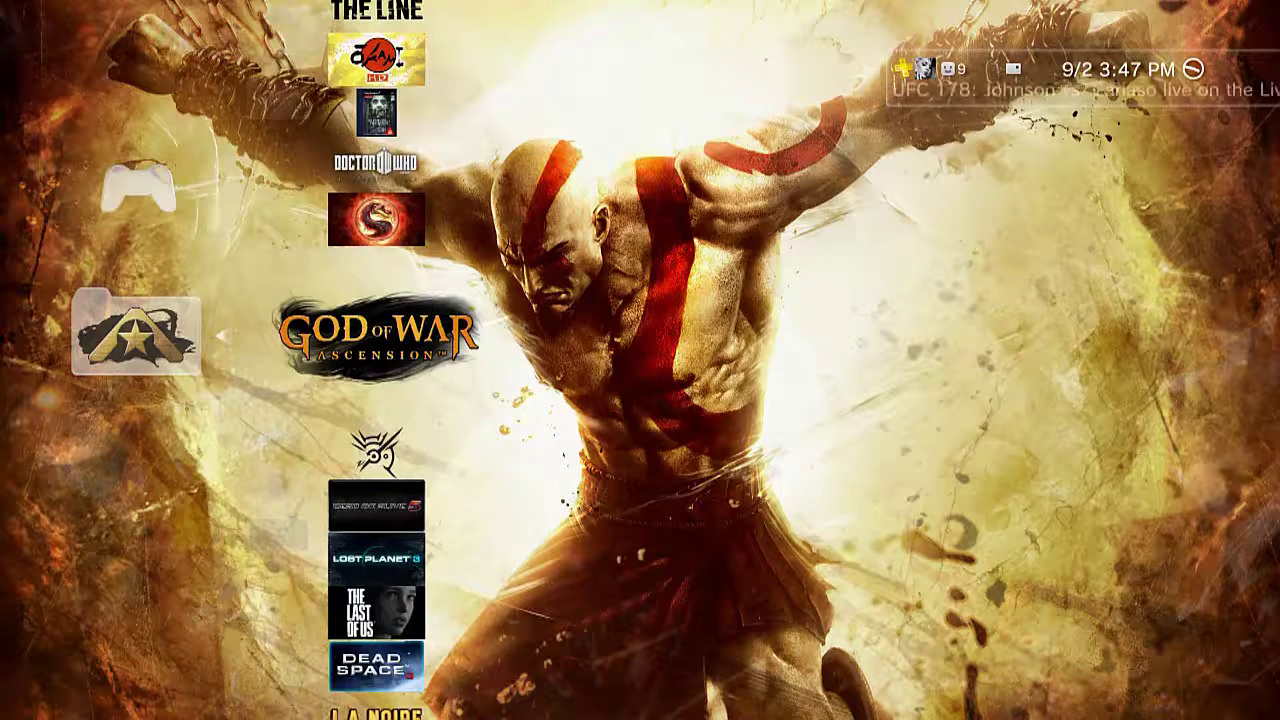
- Return to Debug Settings from the Games folder and set Boot Mode to System Software Mode
key("Escape")
key("Left")
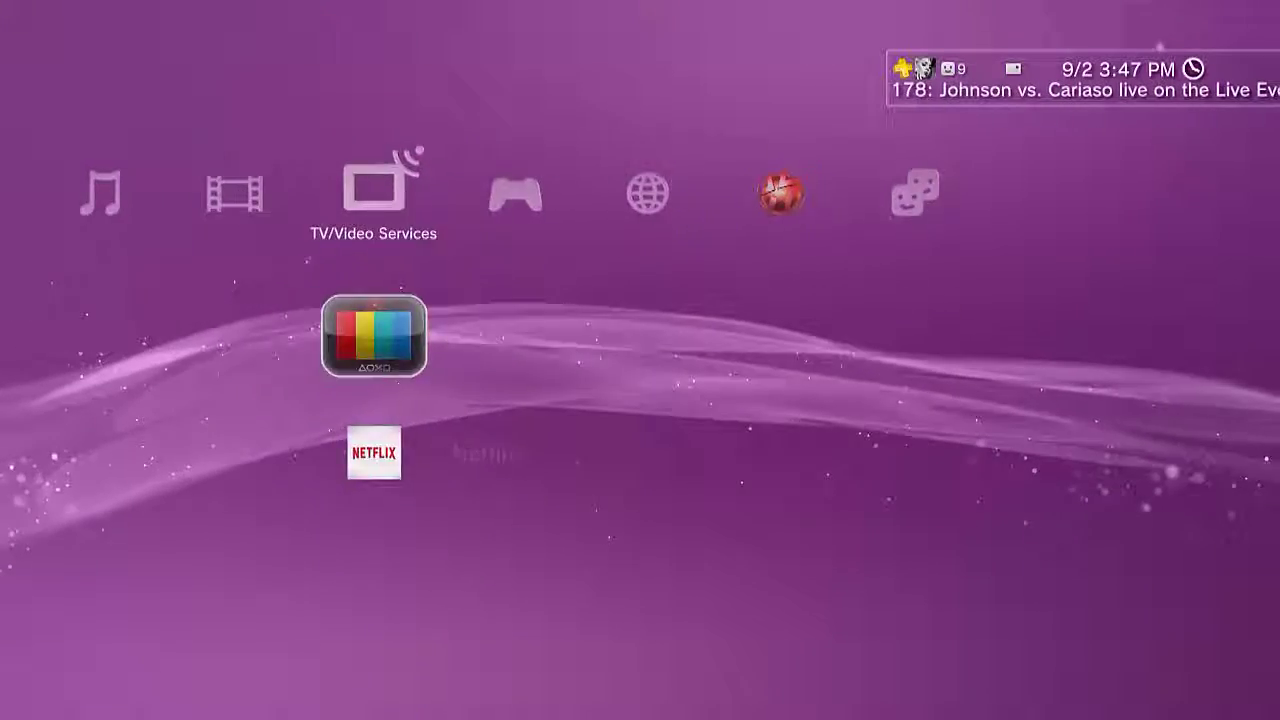
key("Left")
key("Left")
key("Left")
key("Left")
key("Left")
key("Right")
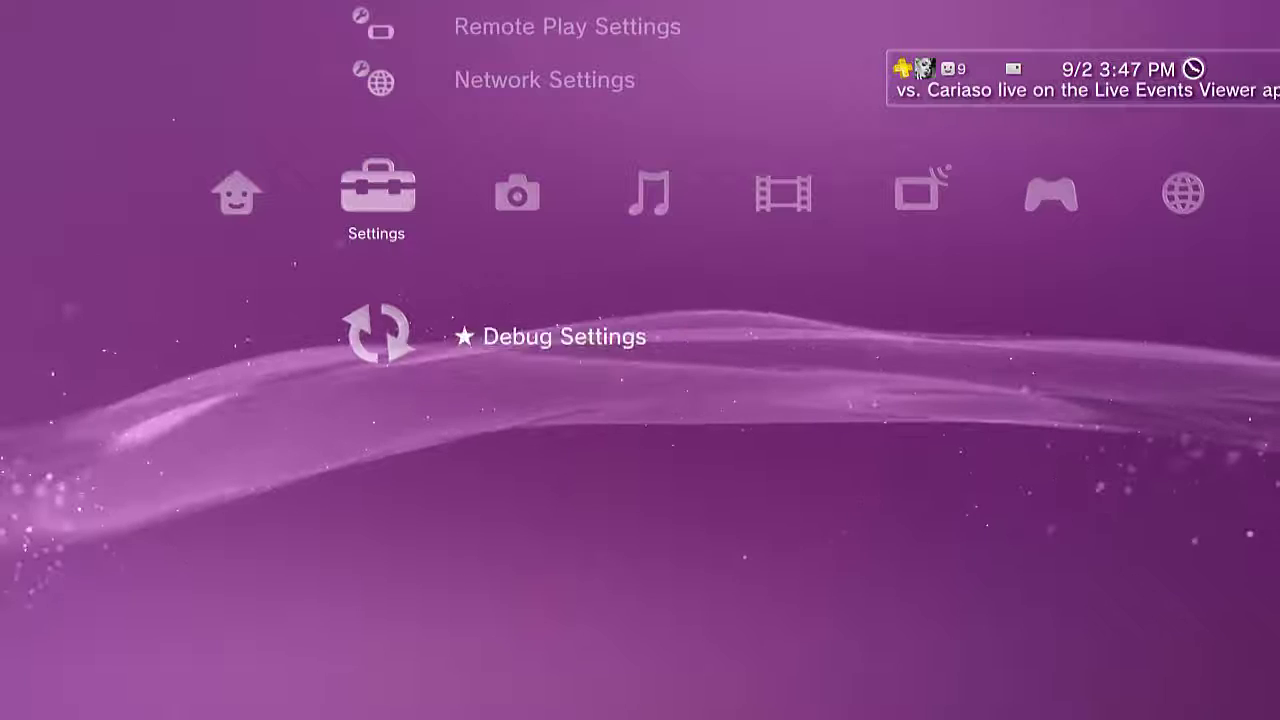
key("Return")
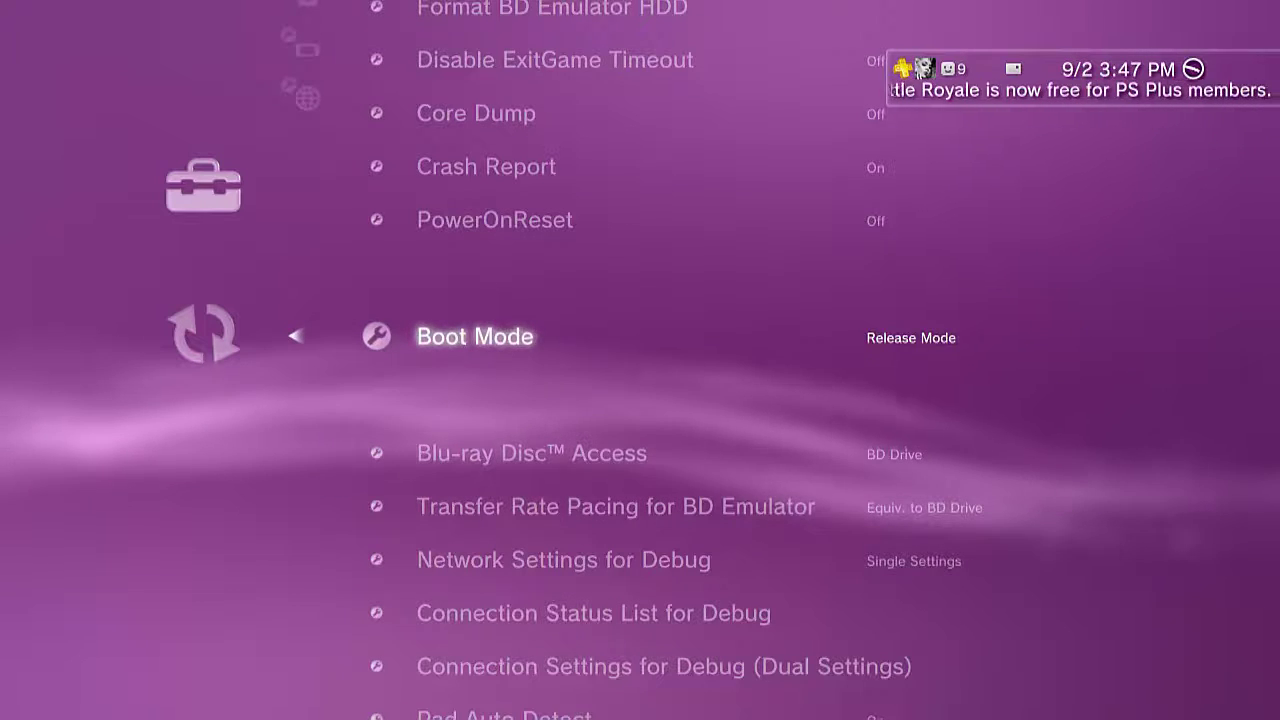
key("Return")
key("Up")
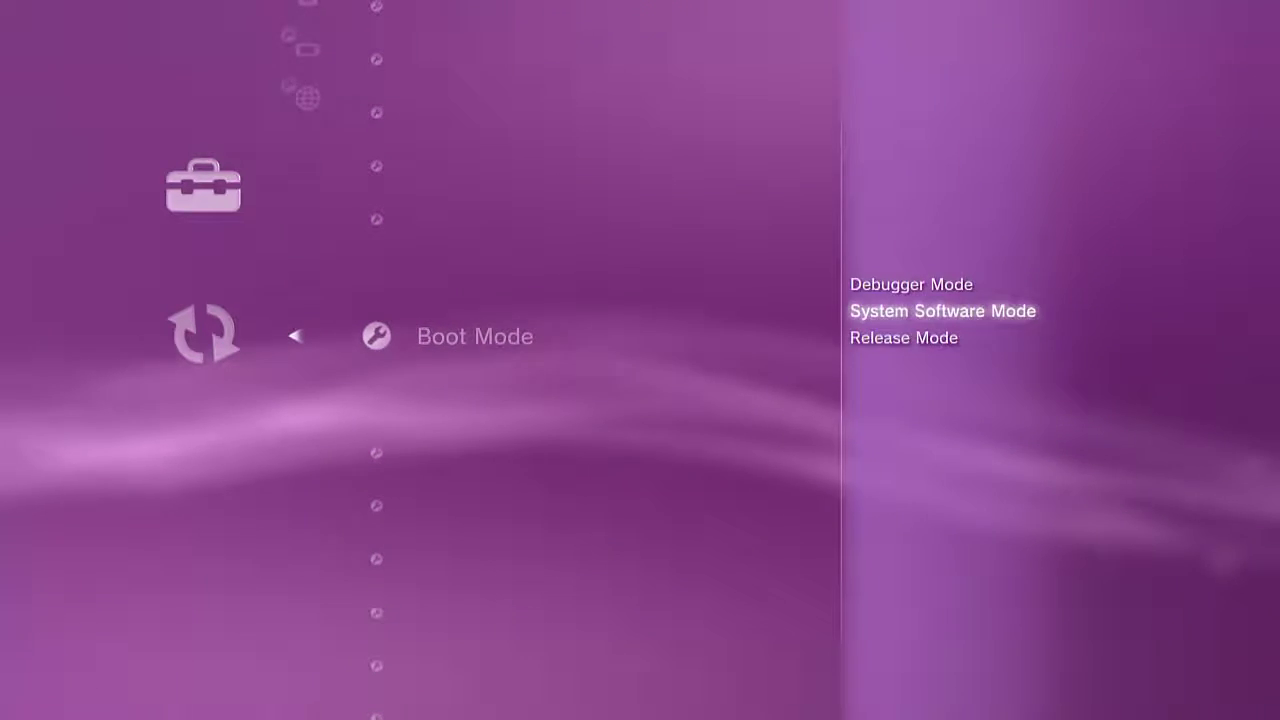
key("Return")
- Set Release Check Mode to Development Mode in the debug settings
key("Down")
key("Down")
key("Down")
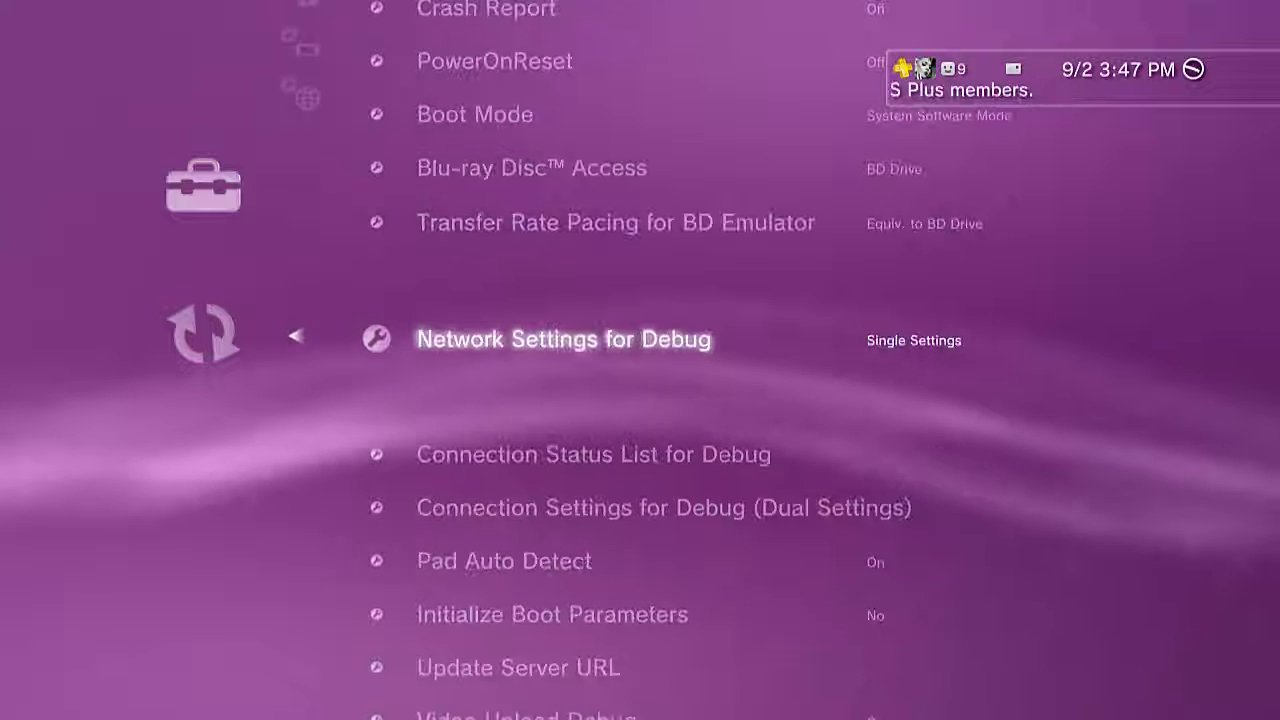
key("Up")
key("Up")
key("Up")
key("Up")
key("Up")
key("Up")
key("Up")
key("Up")
key("Up")
key("Up")
key("Up")
key("Up")
key("Up")
key("Up")
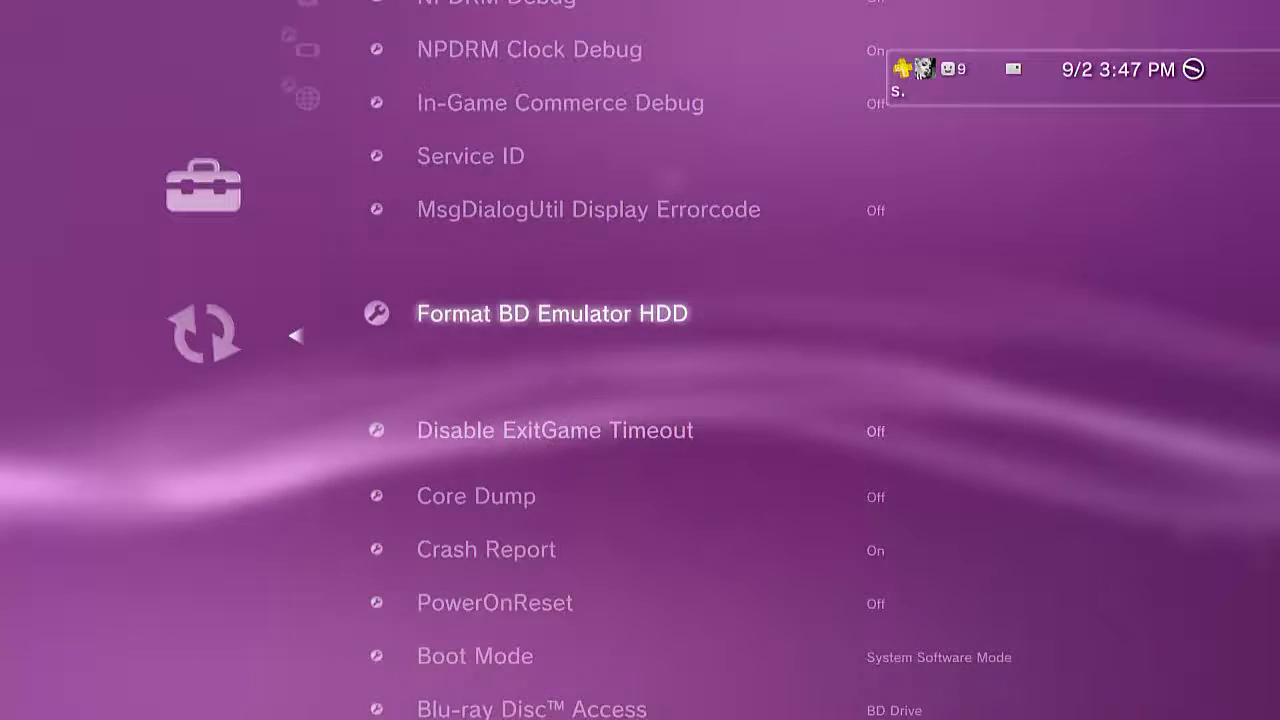
key("Up")
key("Up")
key("Return")
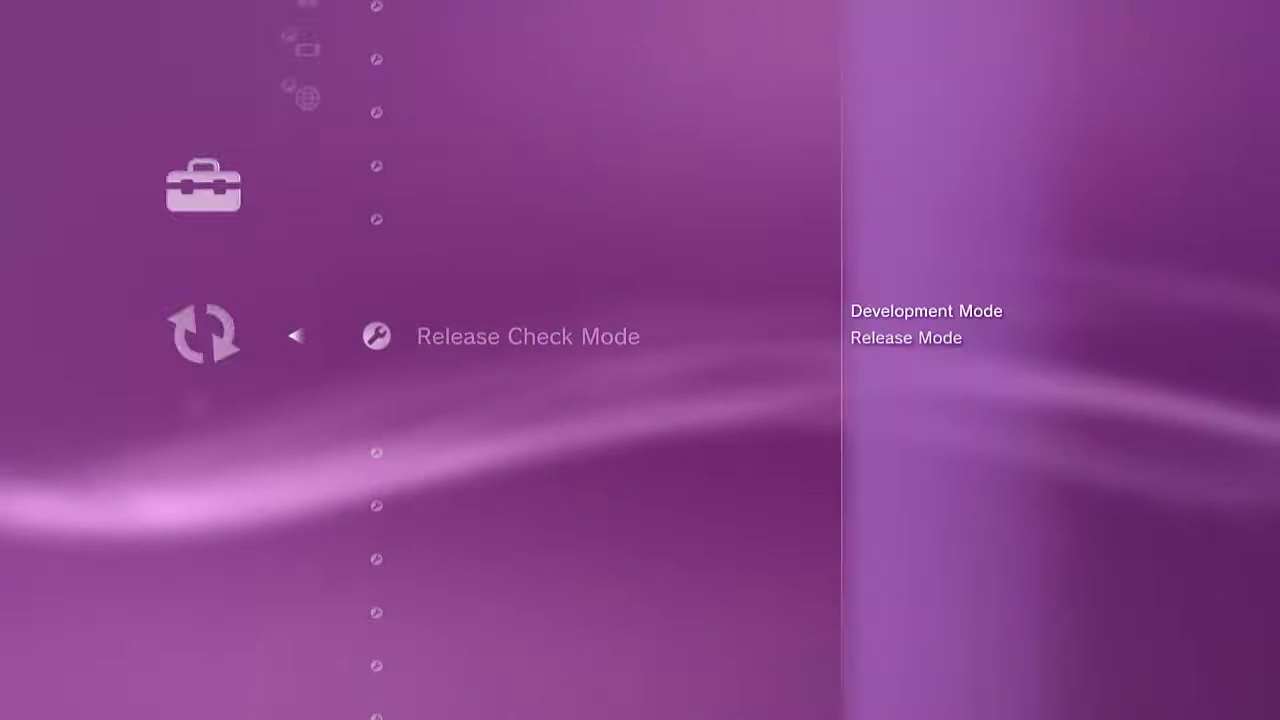
key("Up")
key("Return")
key("Escape")
- Review the debug settings from Release Check Mode up to Game Type (Debugger), including NP Environment, then leave the debug settings
key("Up")
key("Up")
key("Up")
key("Up")
key("Up")
key("Up")
key("Up")
key("Up")
key("Up")
key("Up")
key("Up")
key("Up")
key("Up")
key("Up")
key("Up")
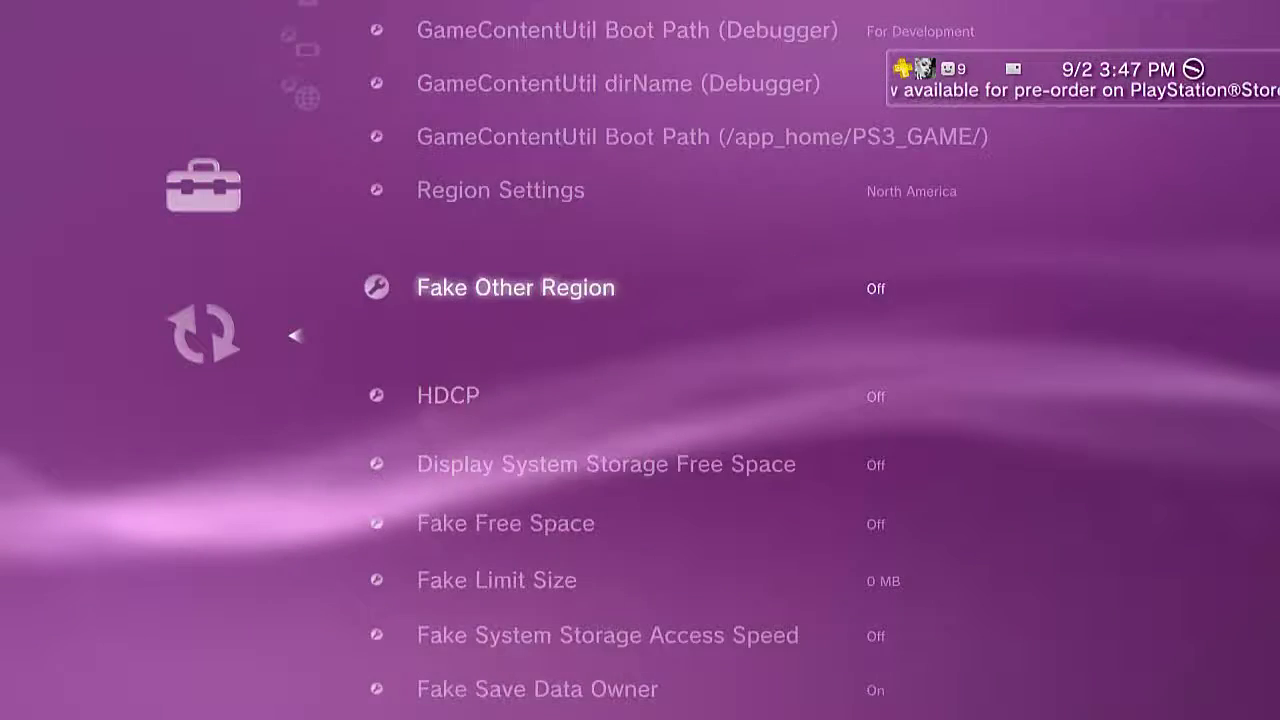
key("Up")
key("Up")
key("Up")
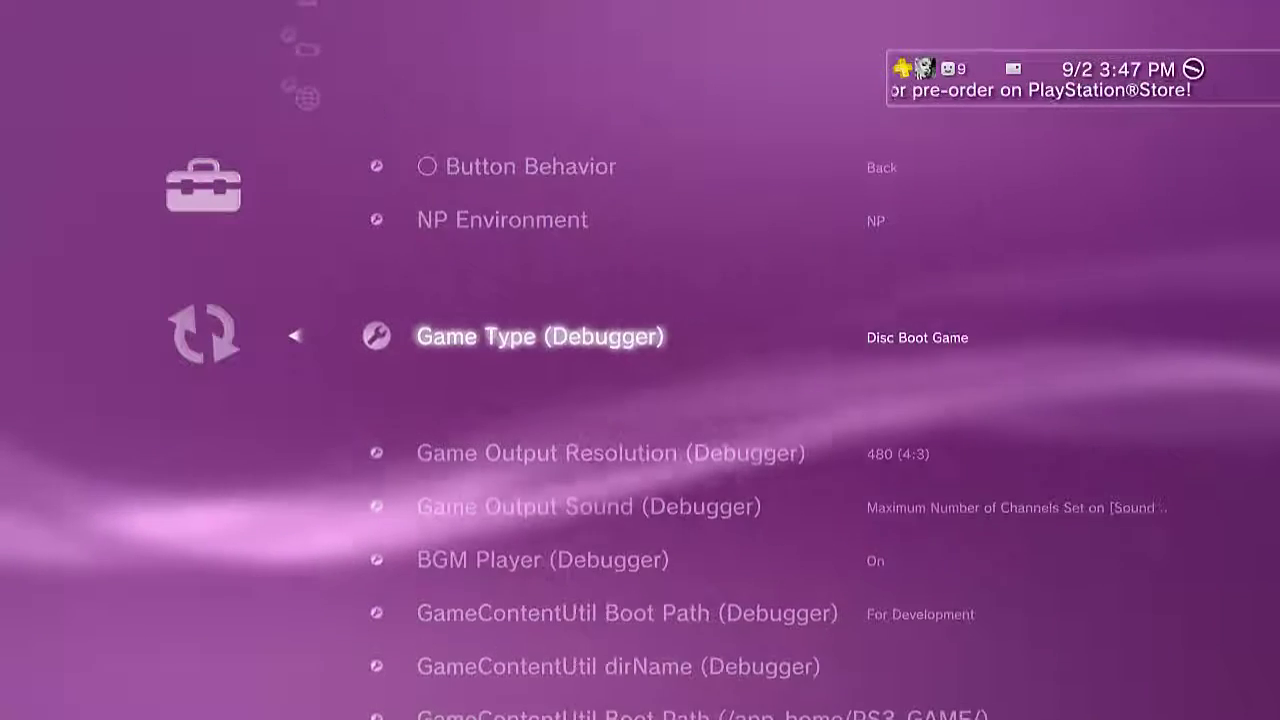
key("Escape")
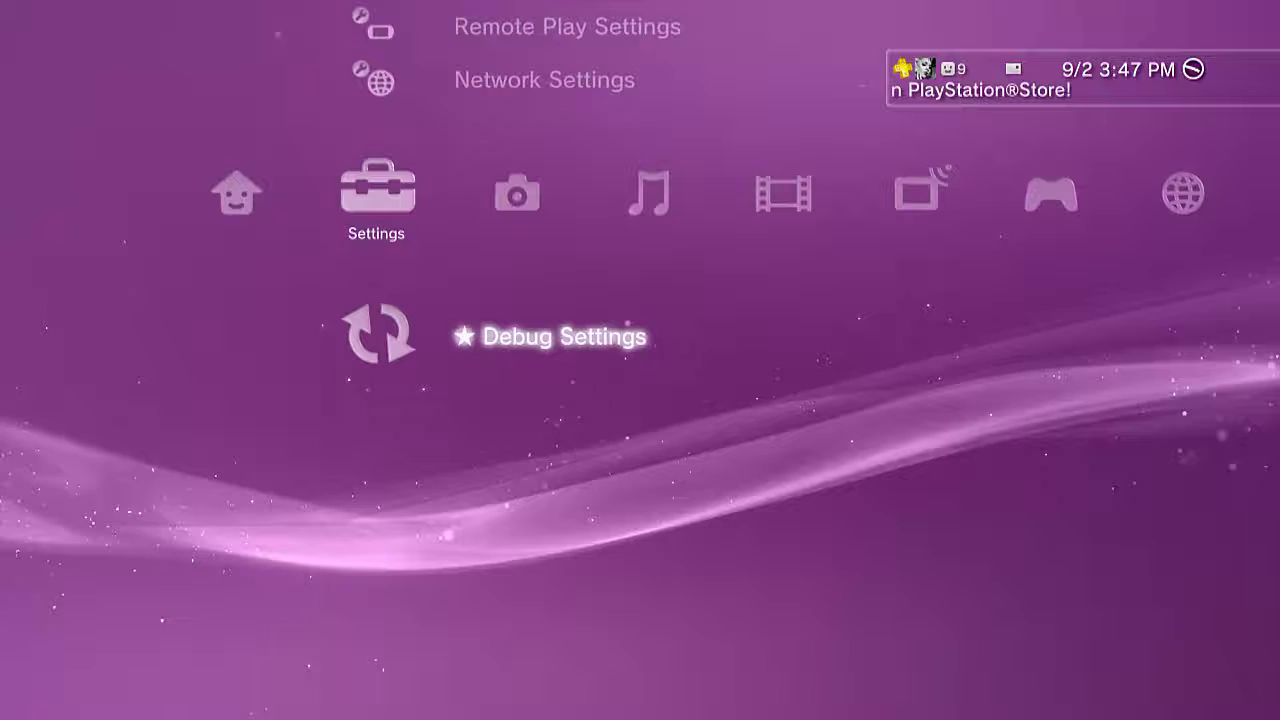